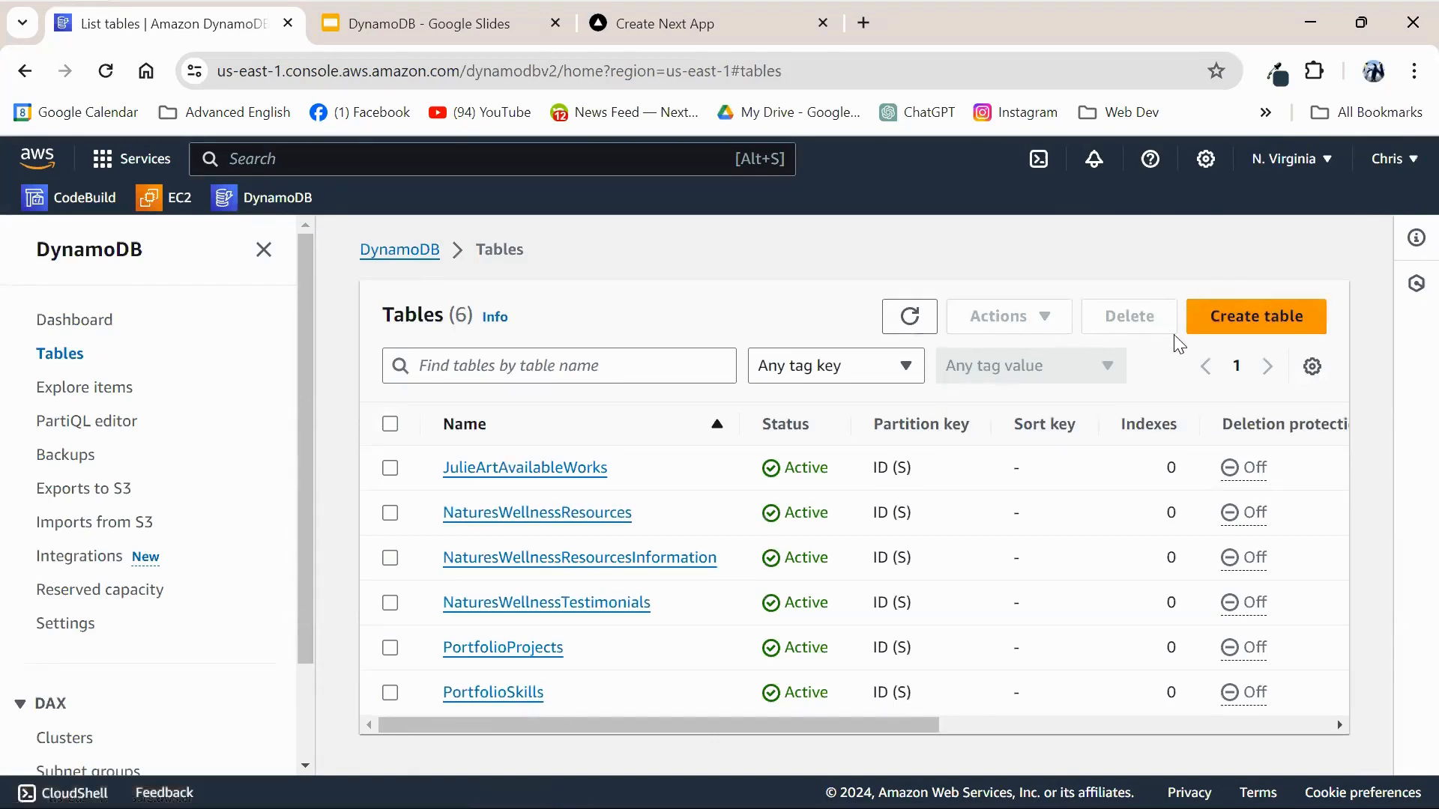
Step: Start a new DynamoDB table and name it JustArtArtWork
left_click(1259, 317)
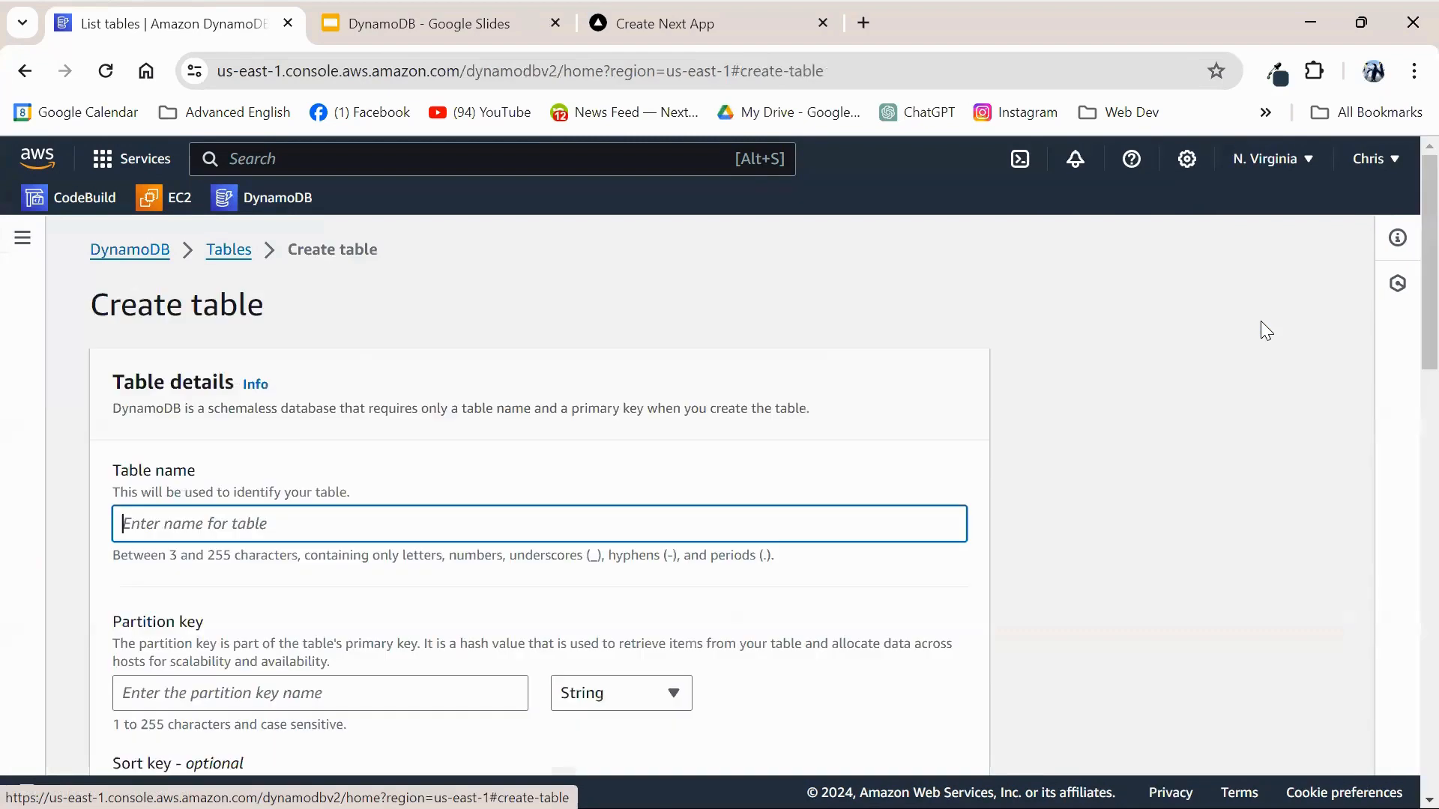
left_click(158, 521)
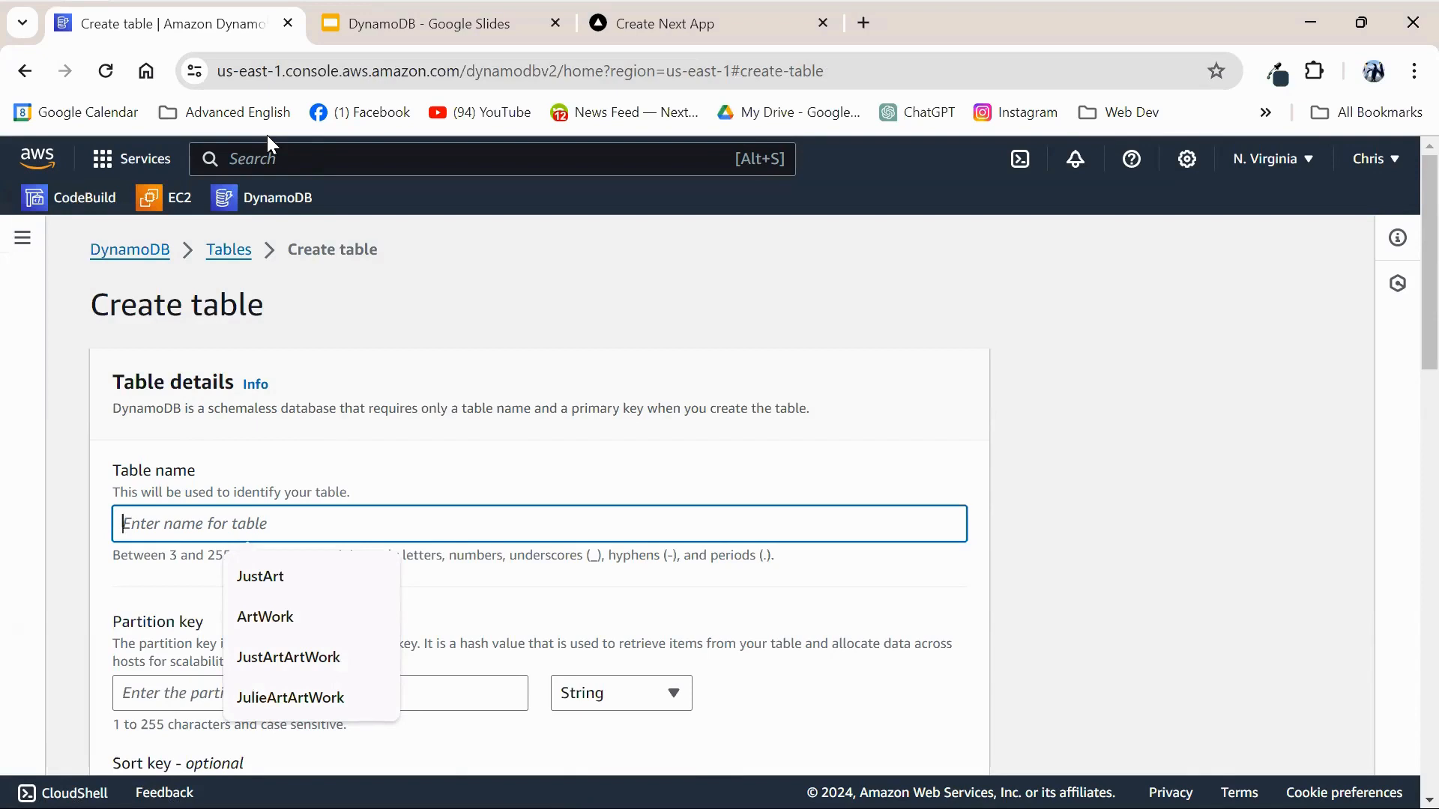
type("Ju")
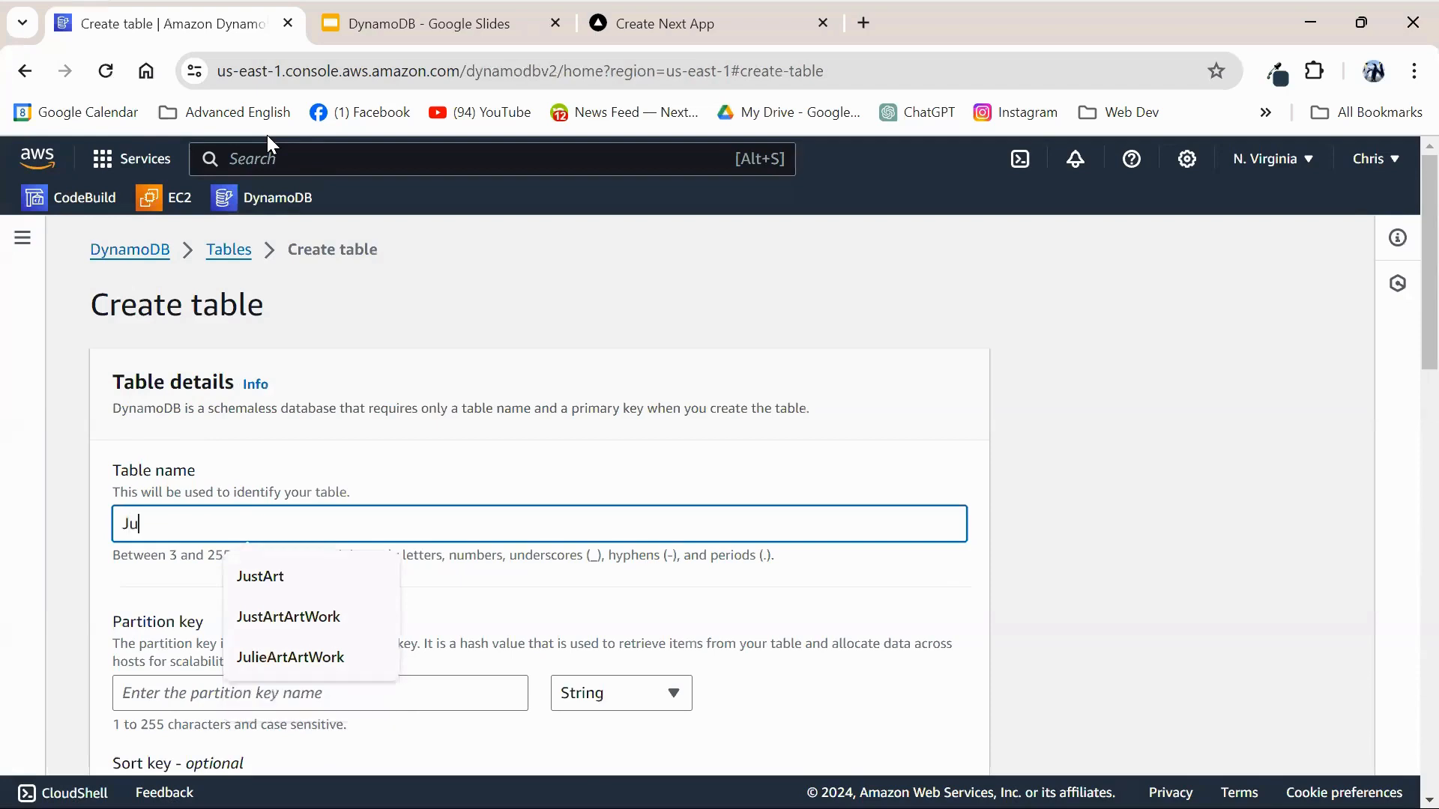
type("stA")
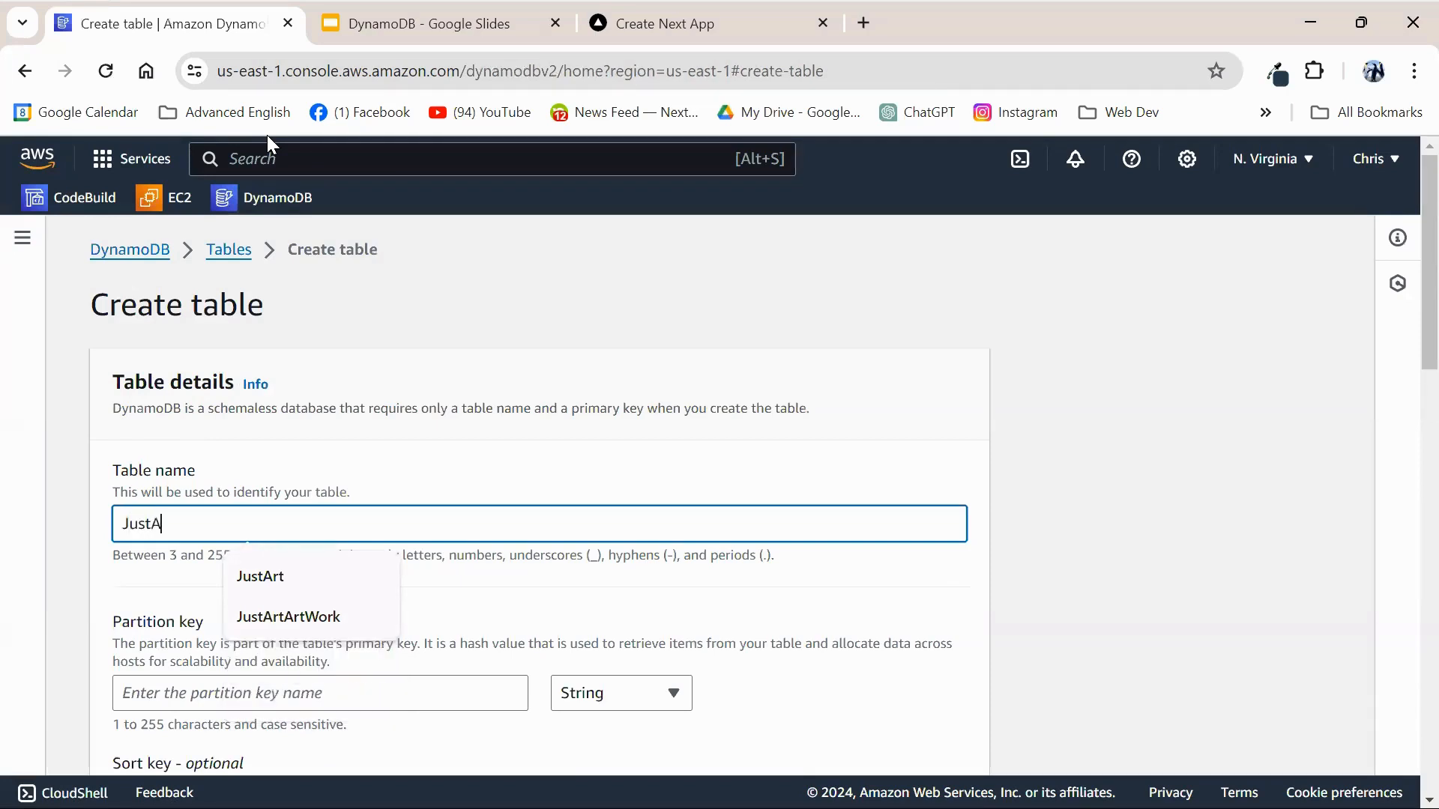
type("rt")
type("A")
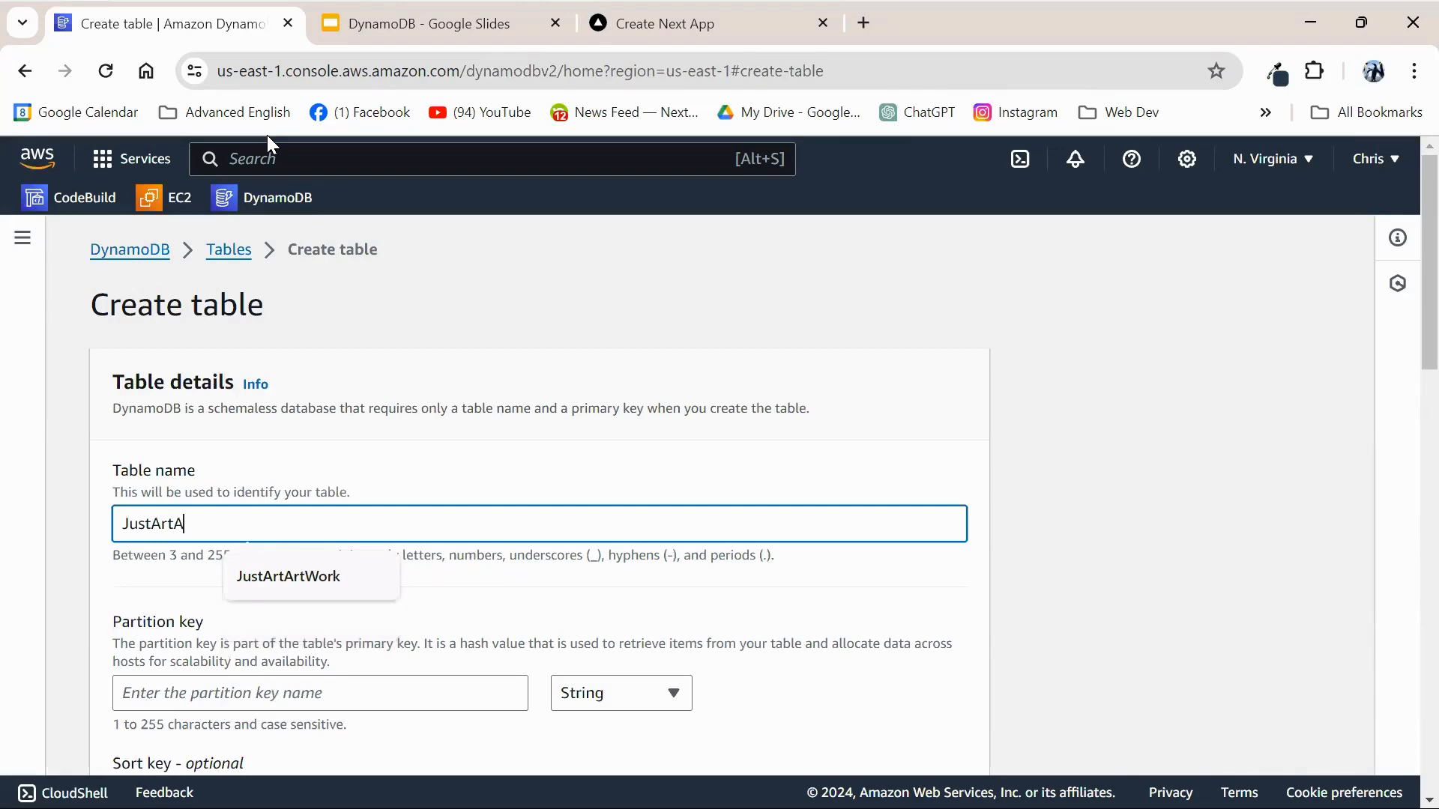
type("rtWork")
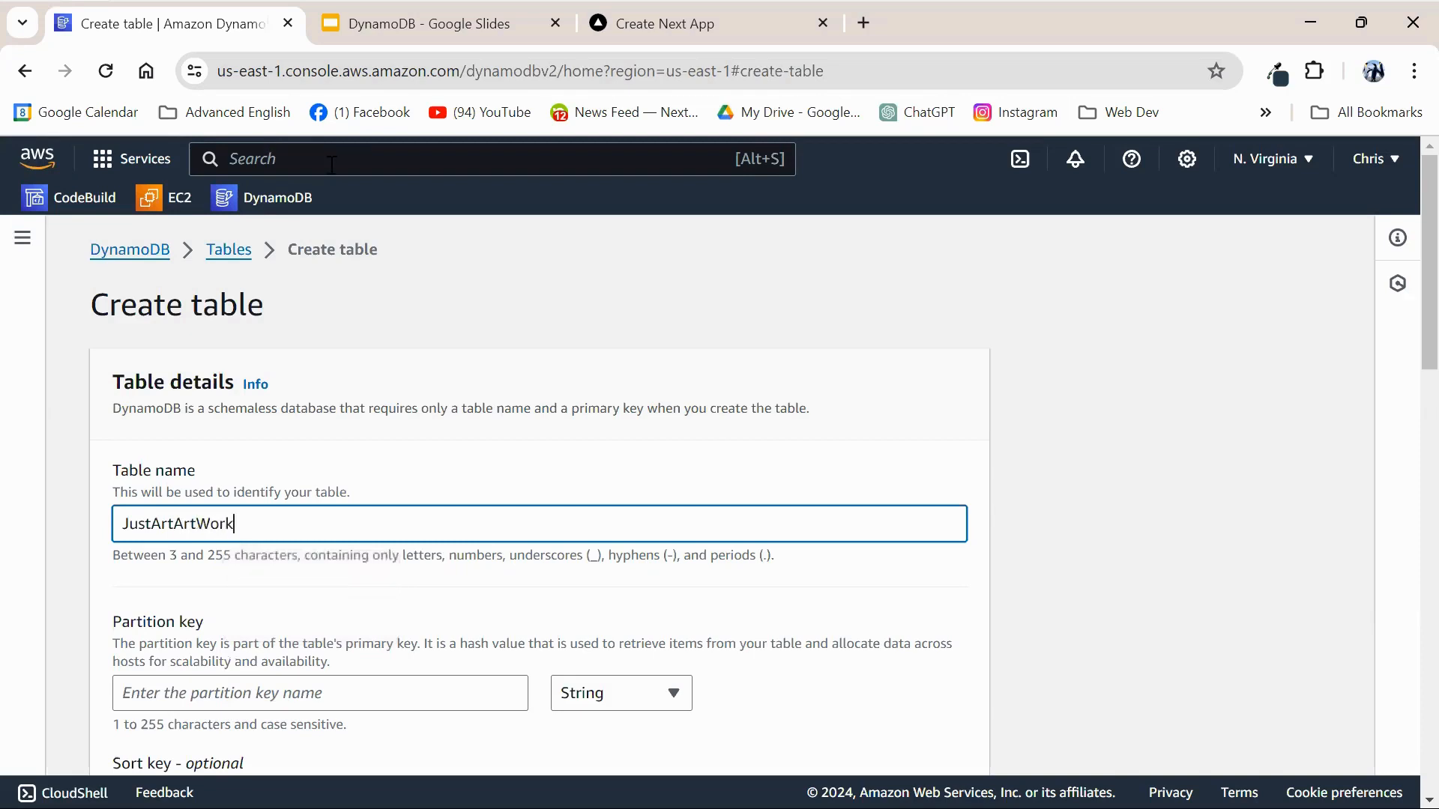
Step: Set the partition key to ID and create the table with the default settings
scroll(187, 375, "down", 2)
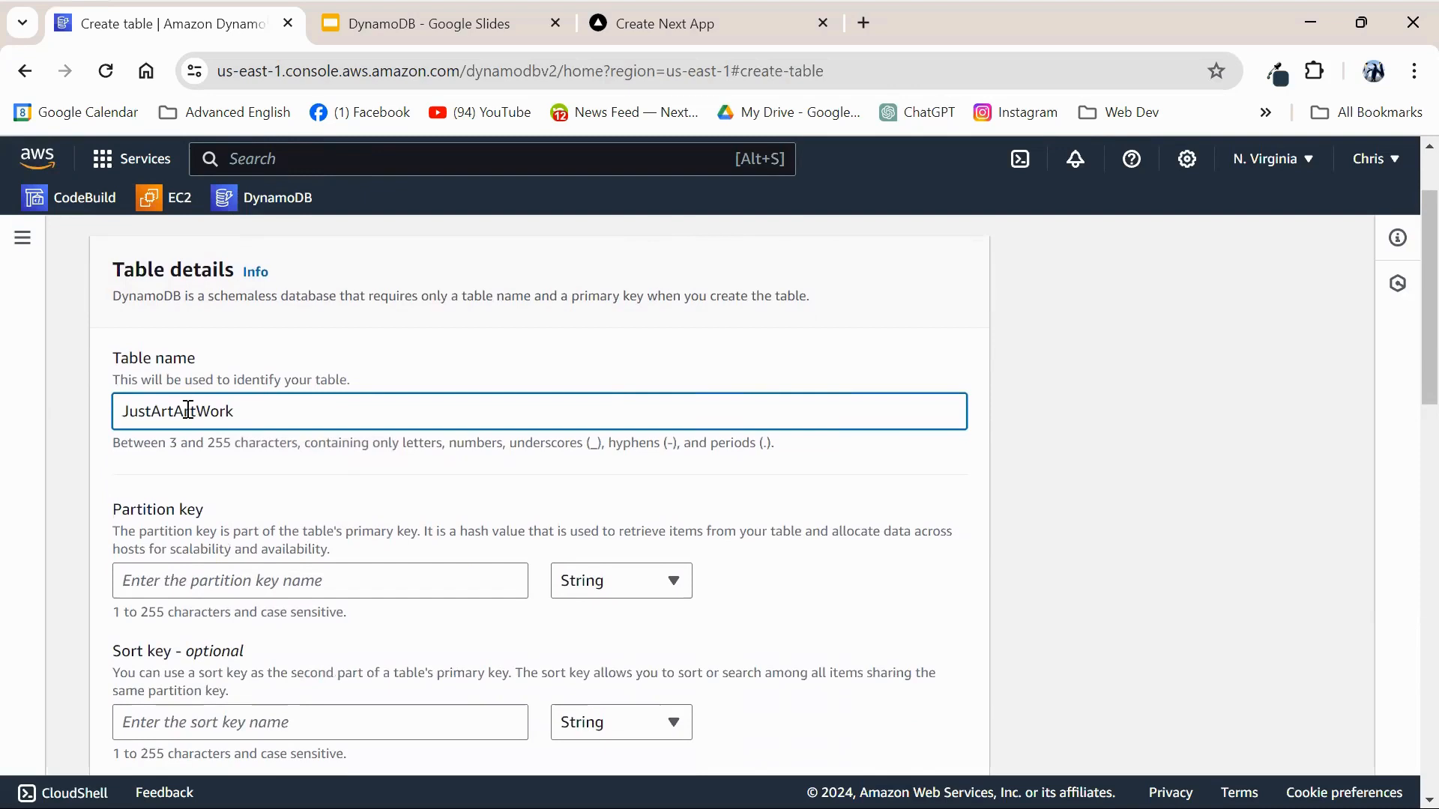
left_click(132, 591)
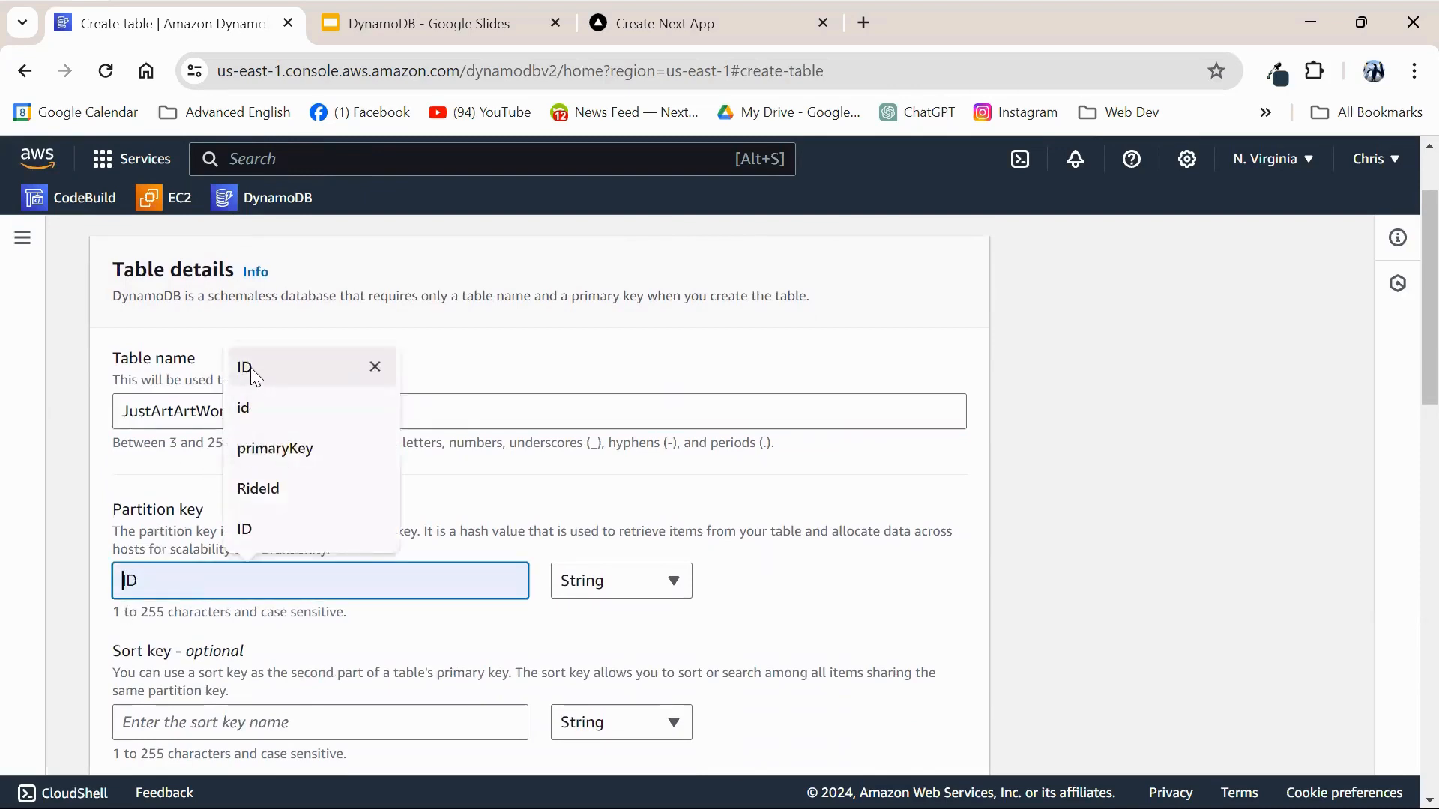
left_click(251, 369)
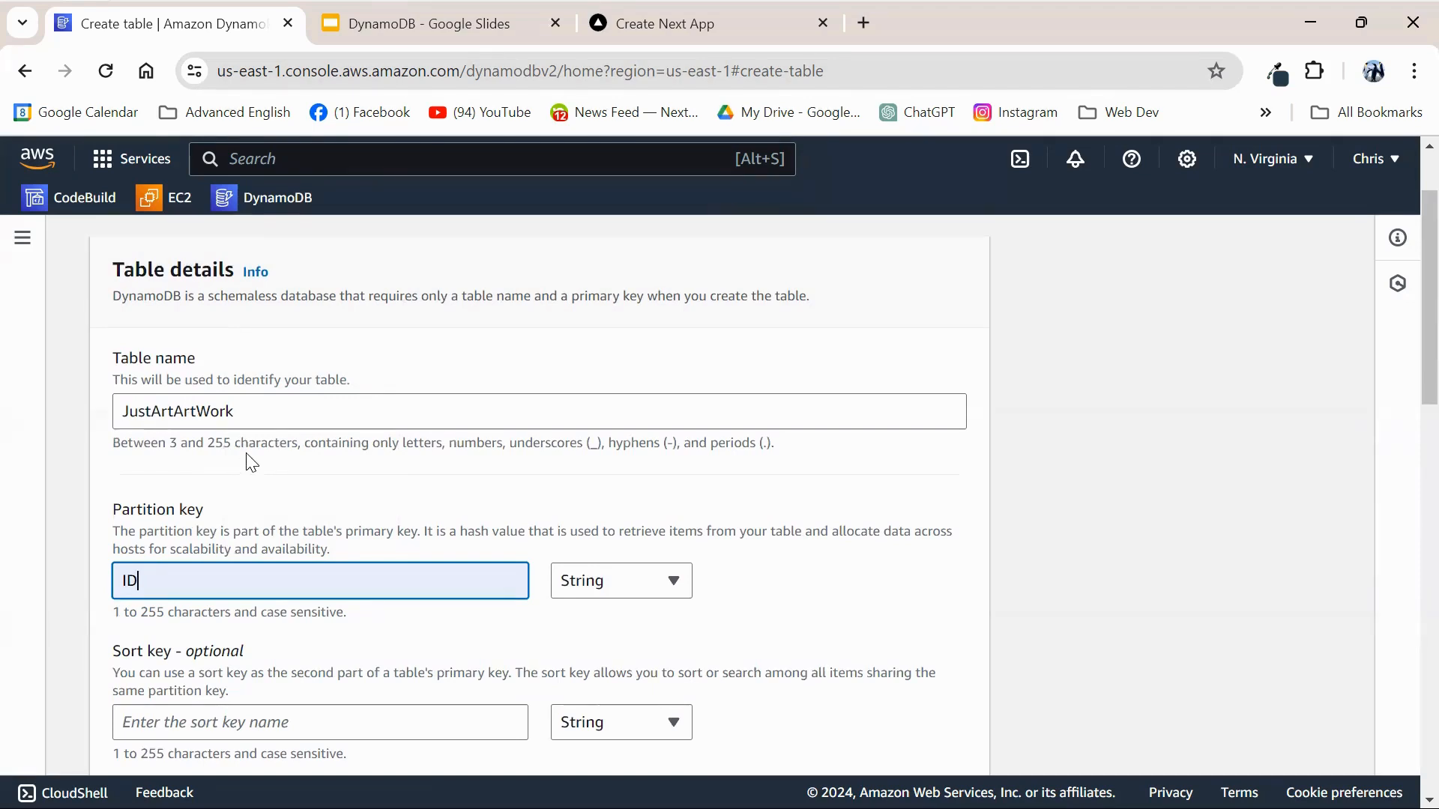
scroll(251, 462, "down", 3)
scroll(251, 454, "down", 6)
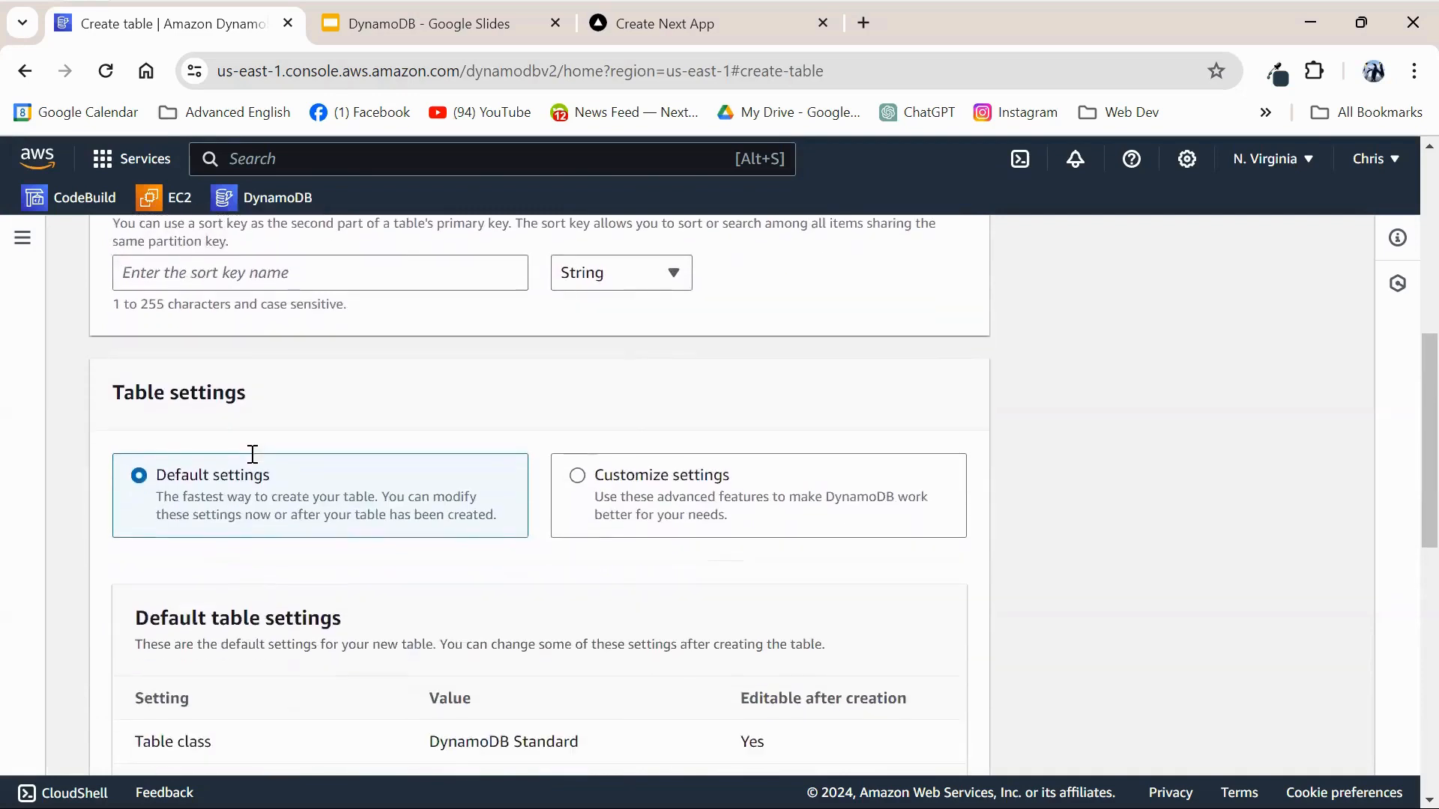
scroll(347, 458, "down", 7)
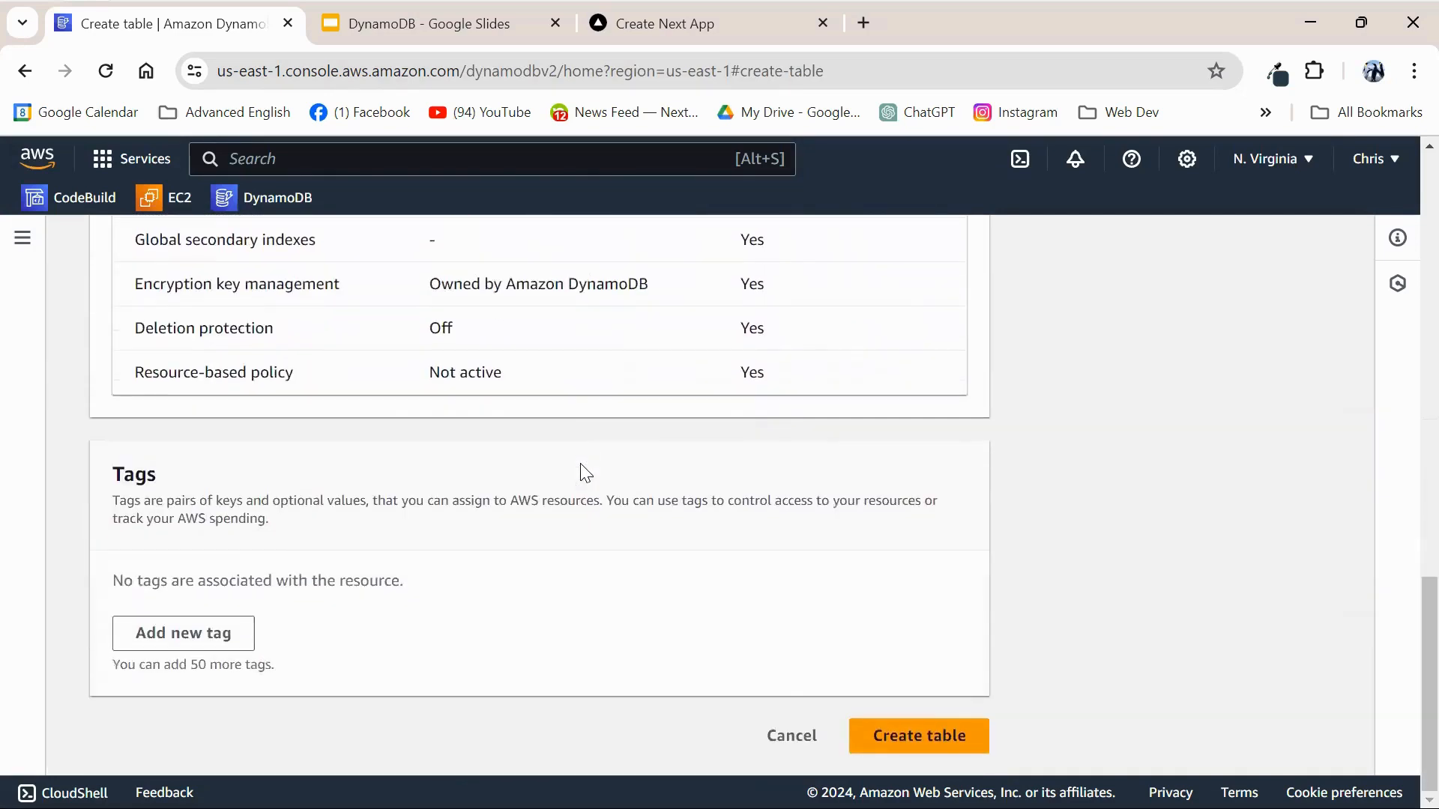
left_click(930, 738)
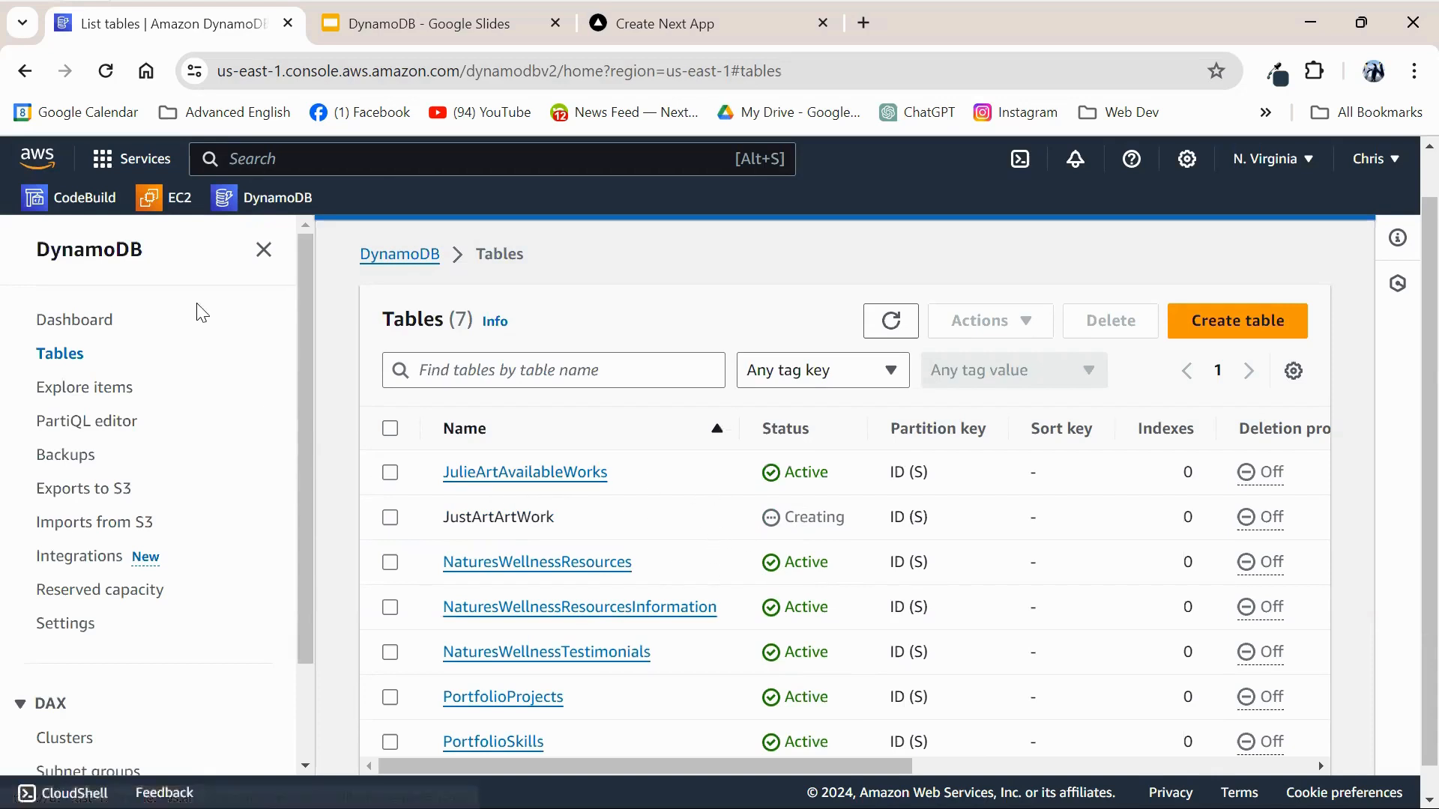
Step: Reload the tables list and open the item explorer for the JustArtArtWork table
left_click(105, 72)
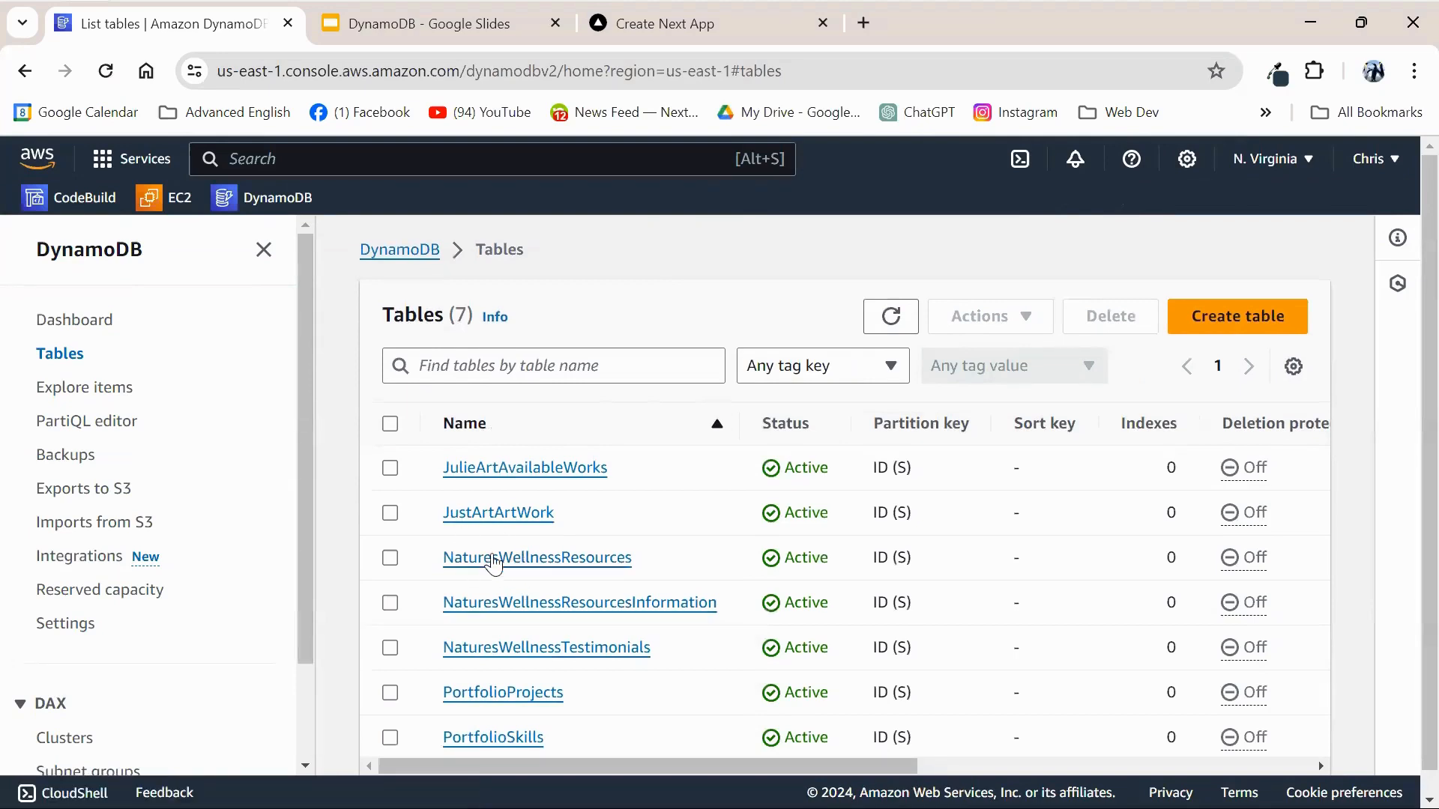
left_click(516, 517)
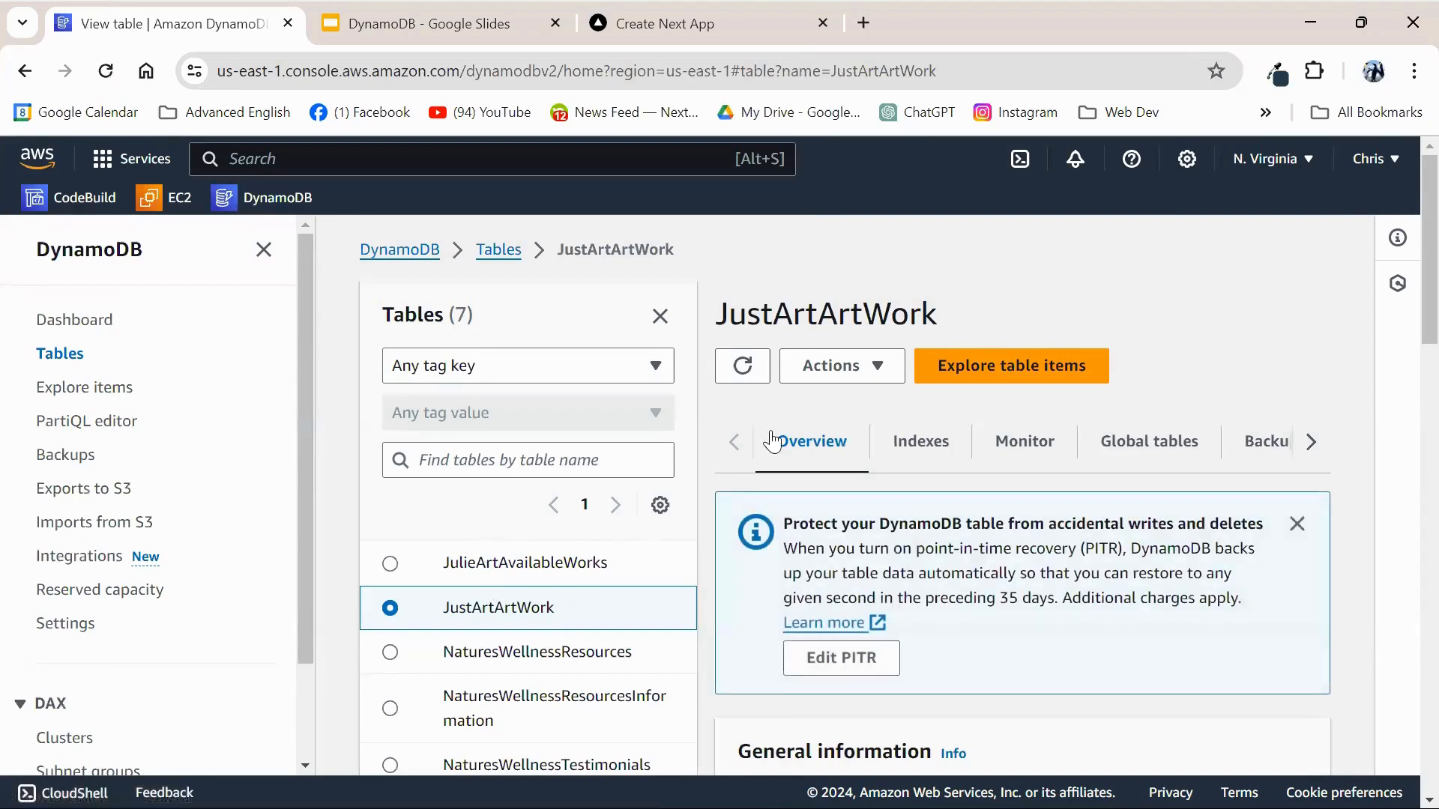
left_click(1002, 369)
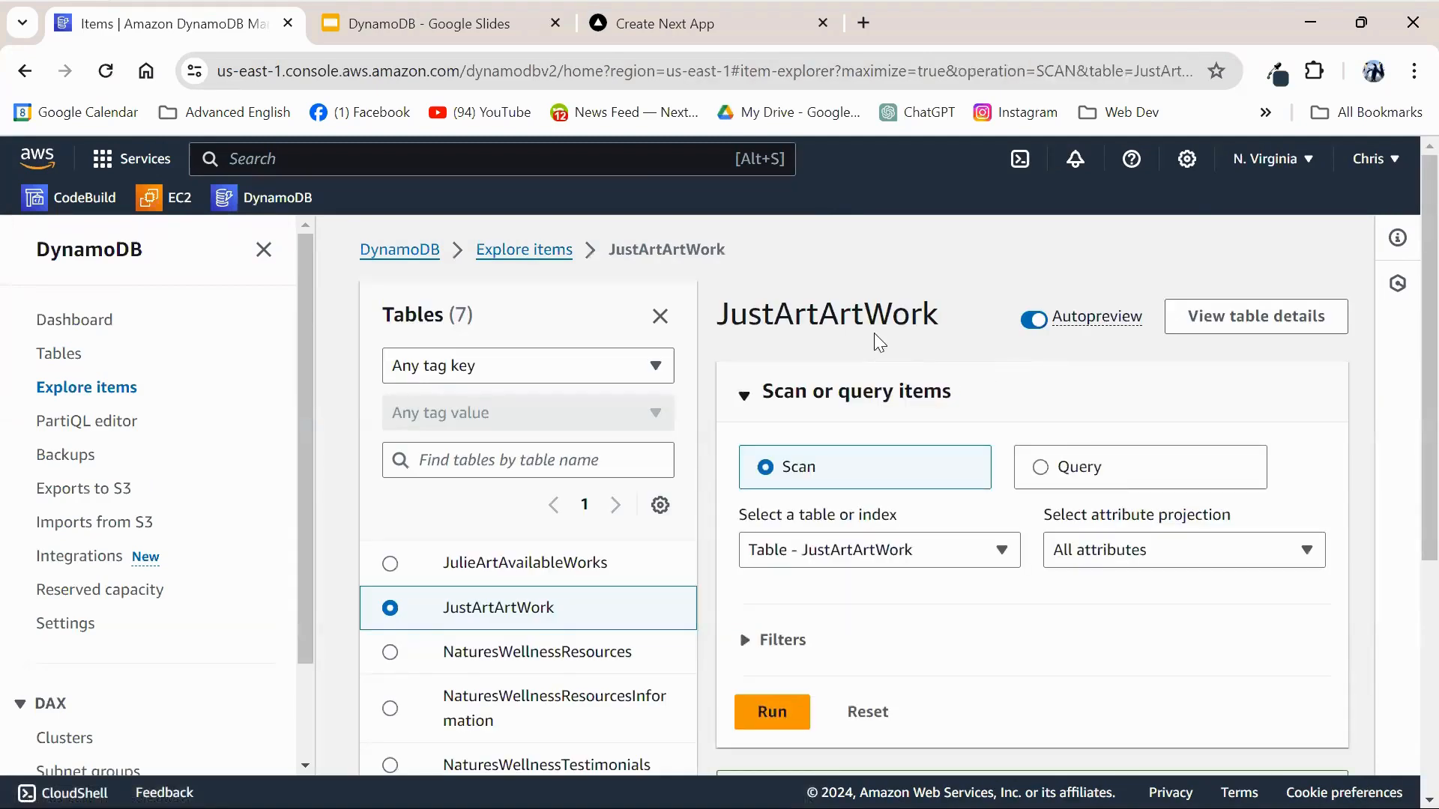
Step: Start a new item in the JustArtArtWork table and show its attributes as JSON
scroll(937, 359, "down", 5)
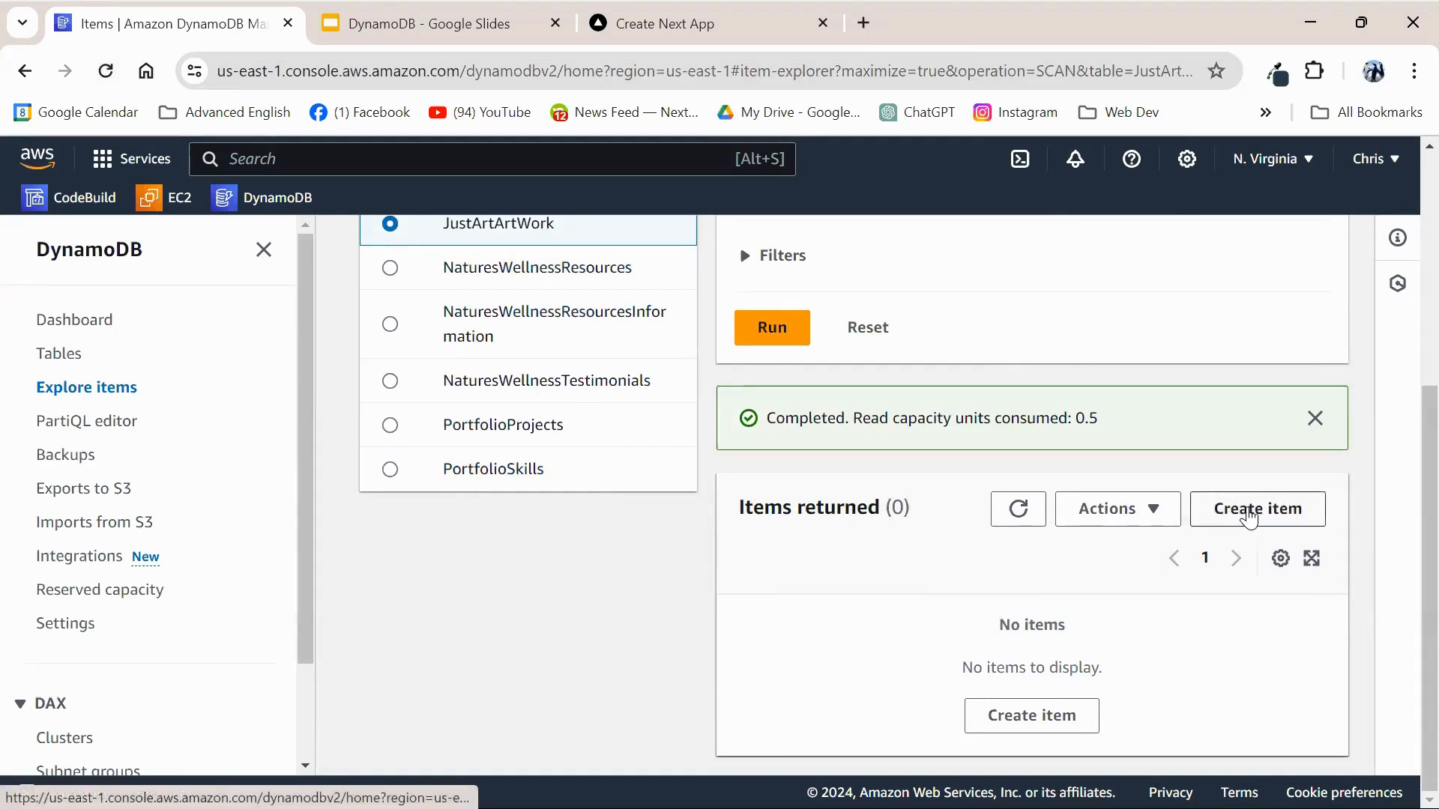
left_click(1249, 516)
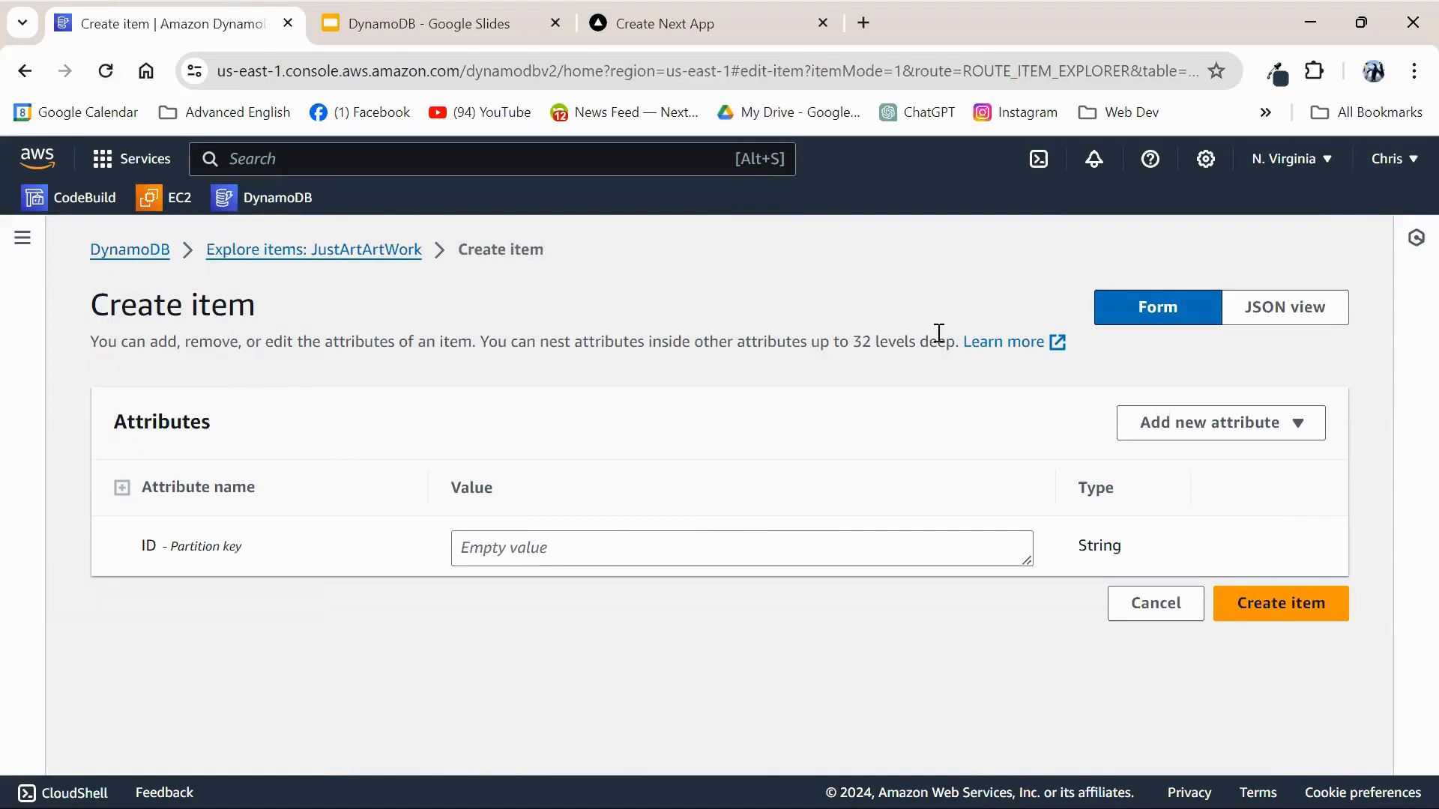
left_click(1294, 311)
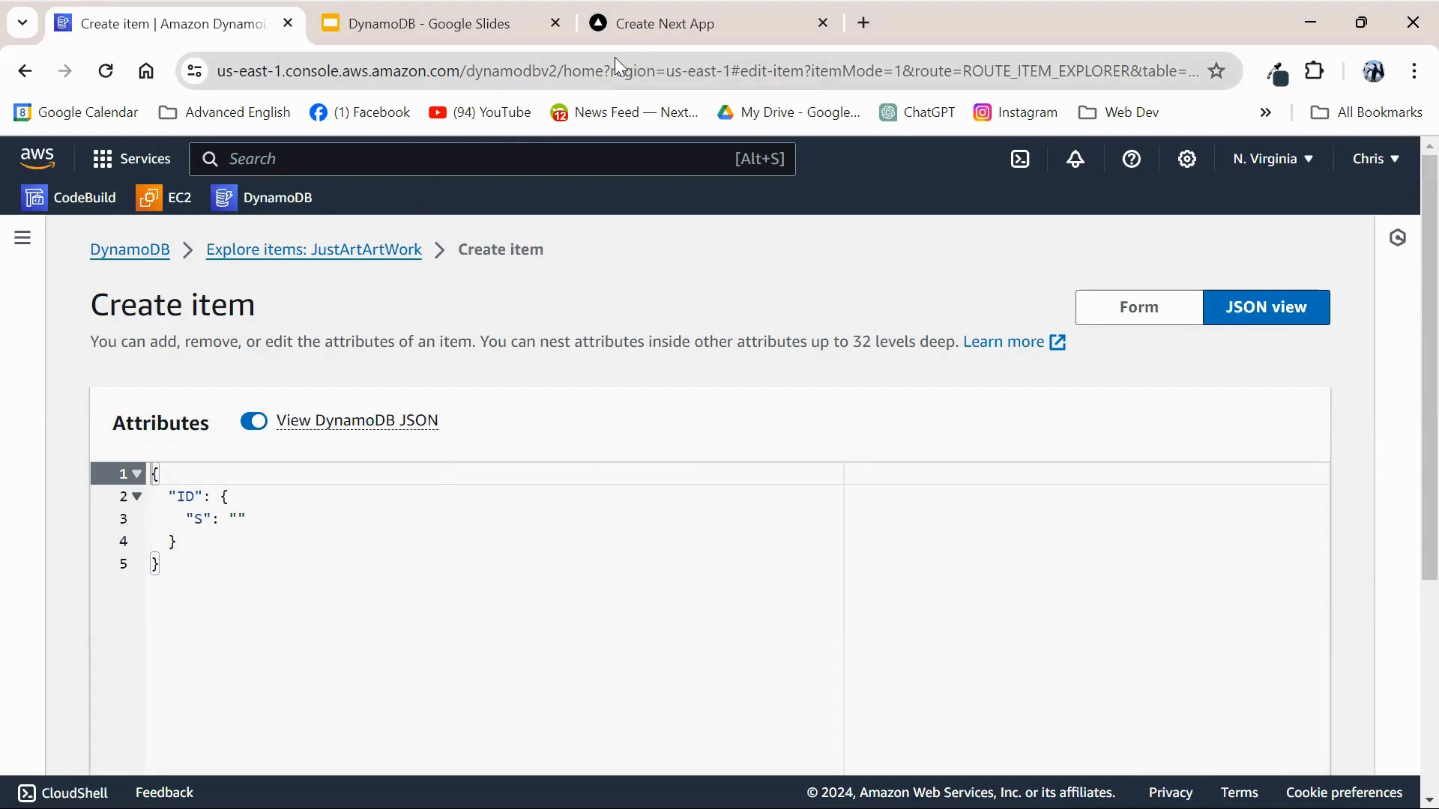
Step: Check the artwork's details on the JustArt site, and set the new item's ID string value to "1"
left_click(668, 28)
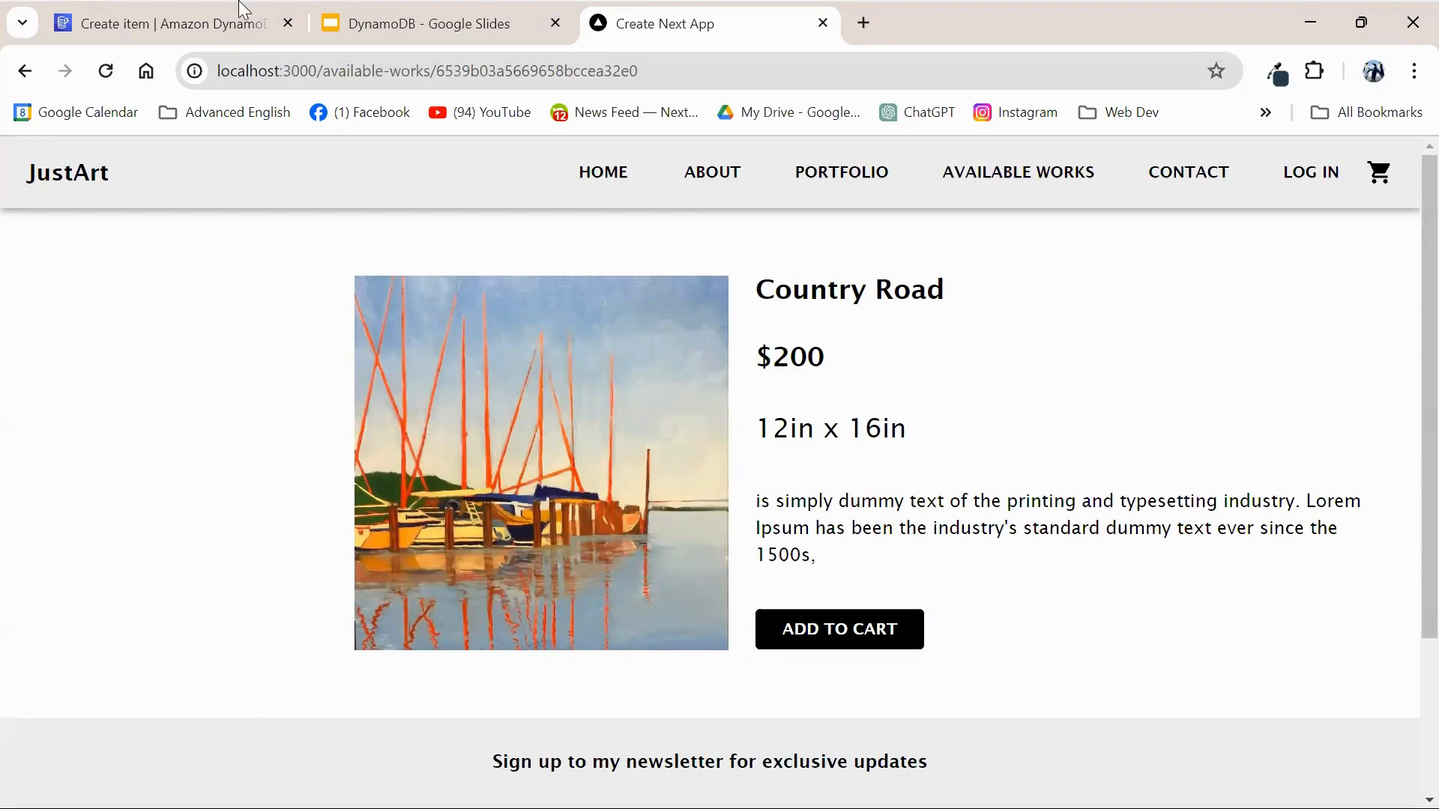
left_click(142, 28)
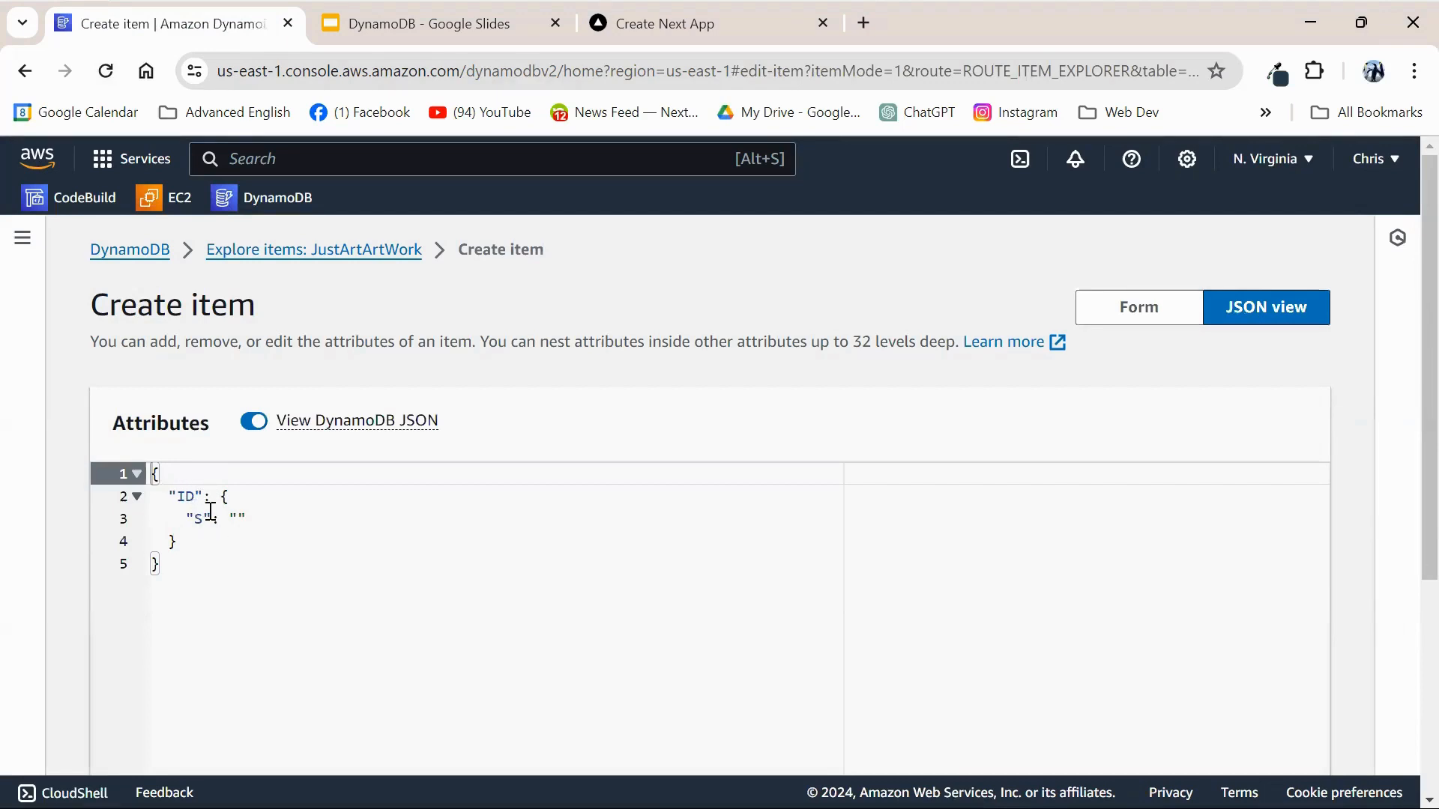
left_click(239, 519)
mouse_move(1064, 9)
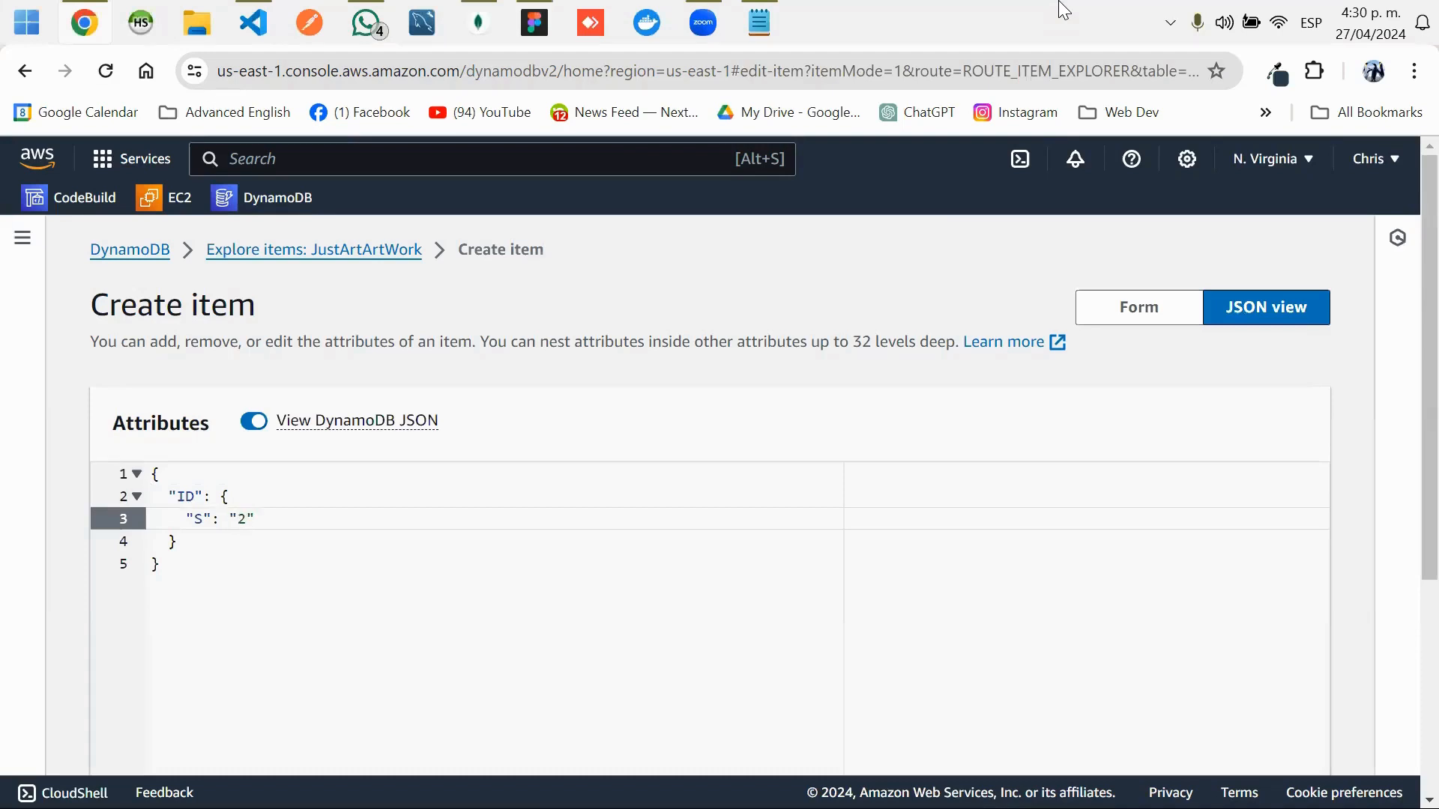
type("1")
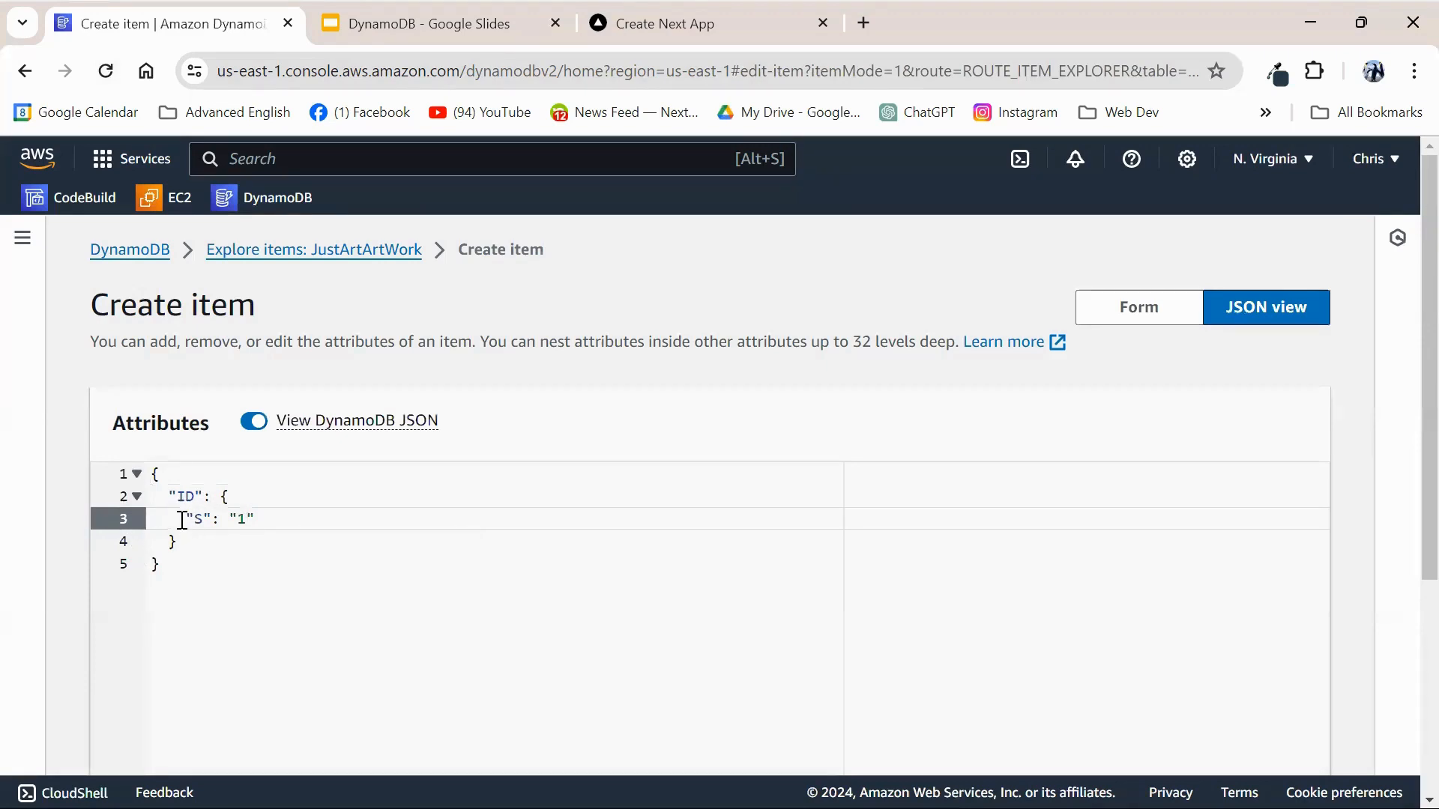
left_click_drag(181, 519, 212, 519)
Step: Add a "title" attribute of type S with the value "Country Road" after the ID attribute
left_click(181, 545)
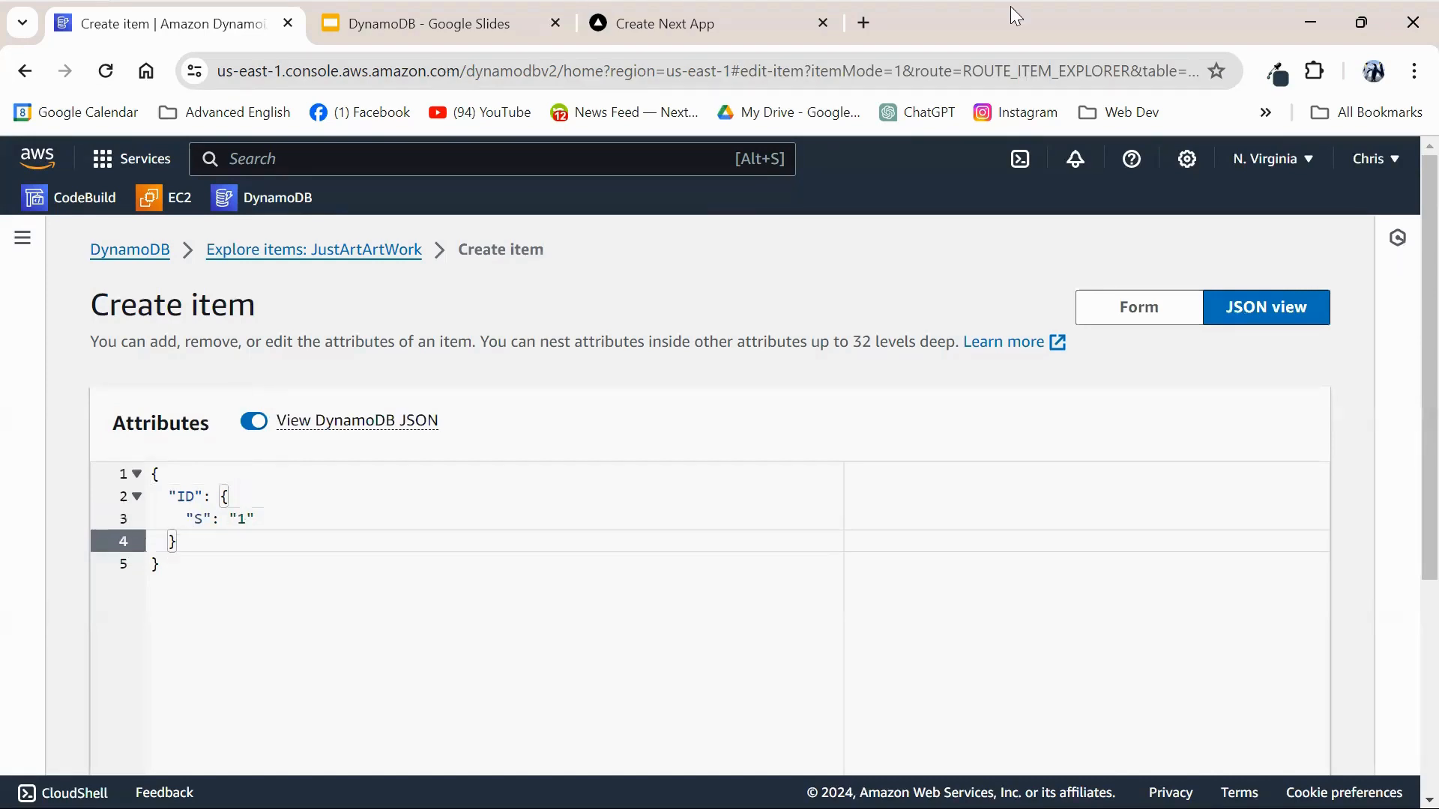
type(",")
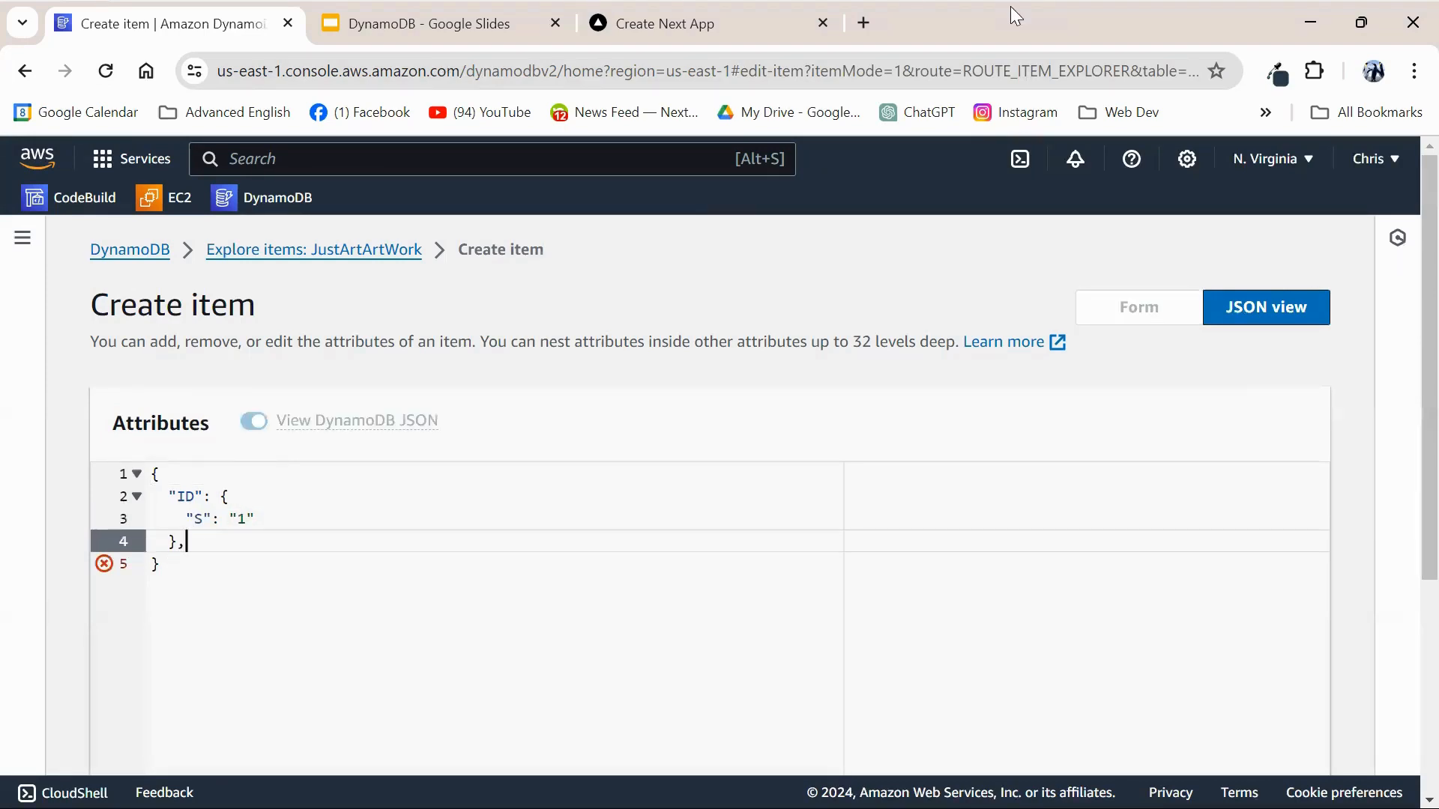
key("Return")
type("\"")
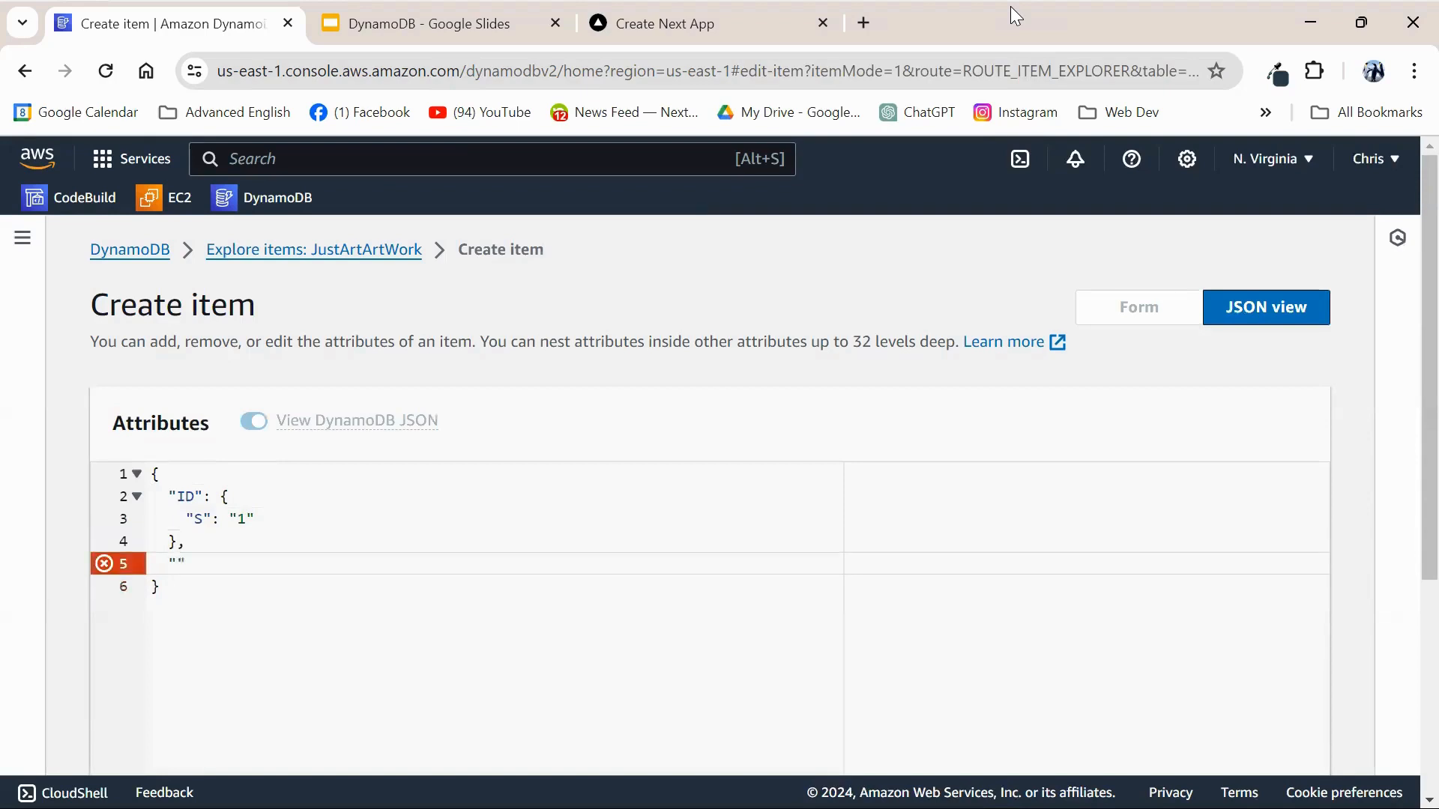
type("title\"")
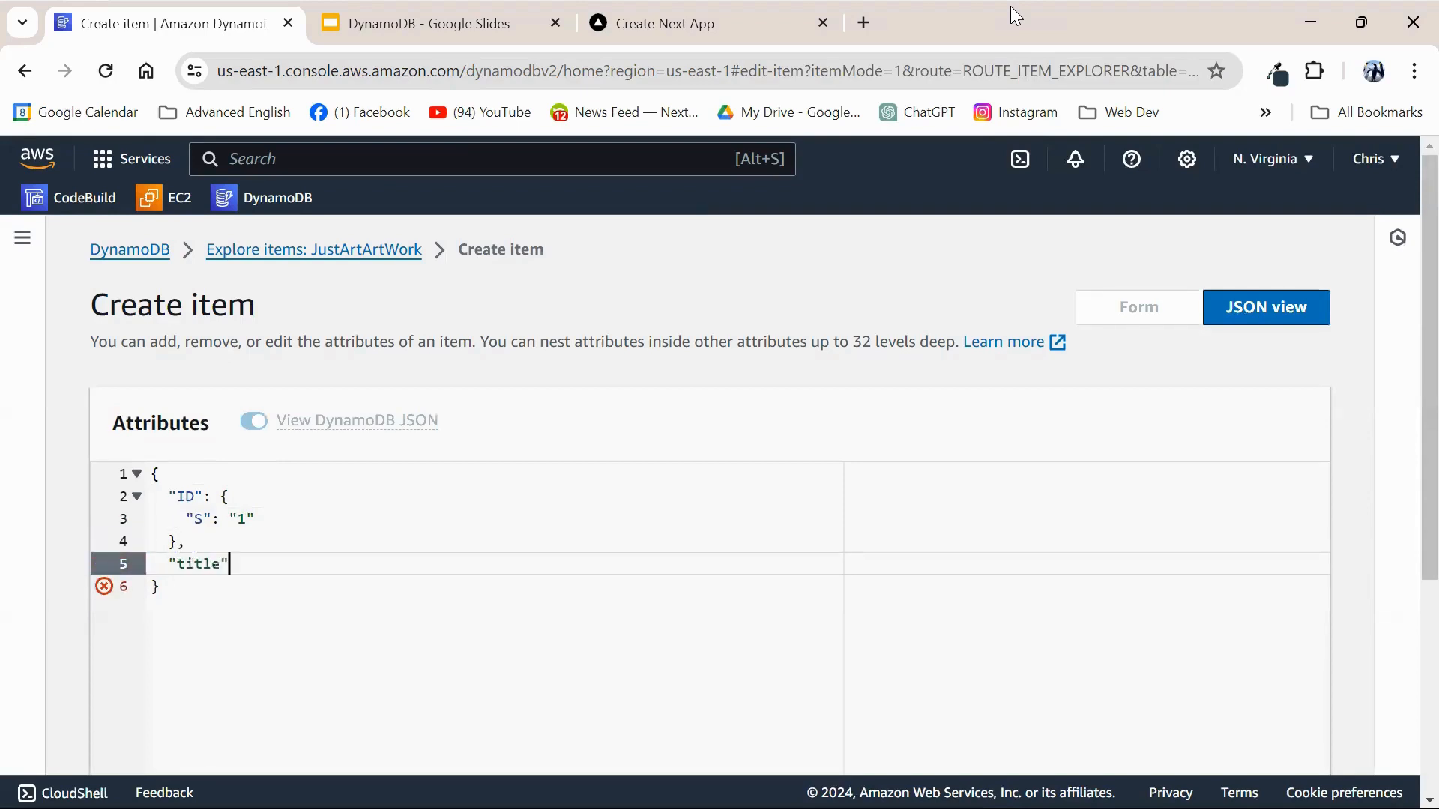
type(": {")
key("Return")
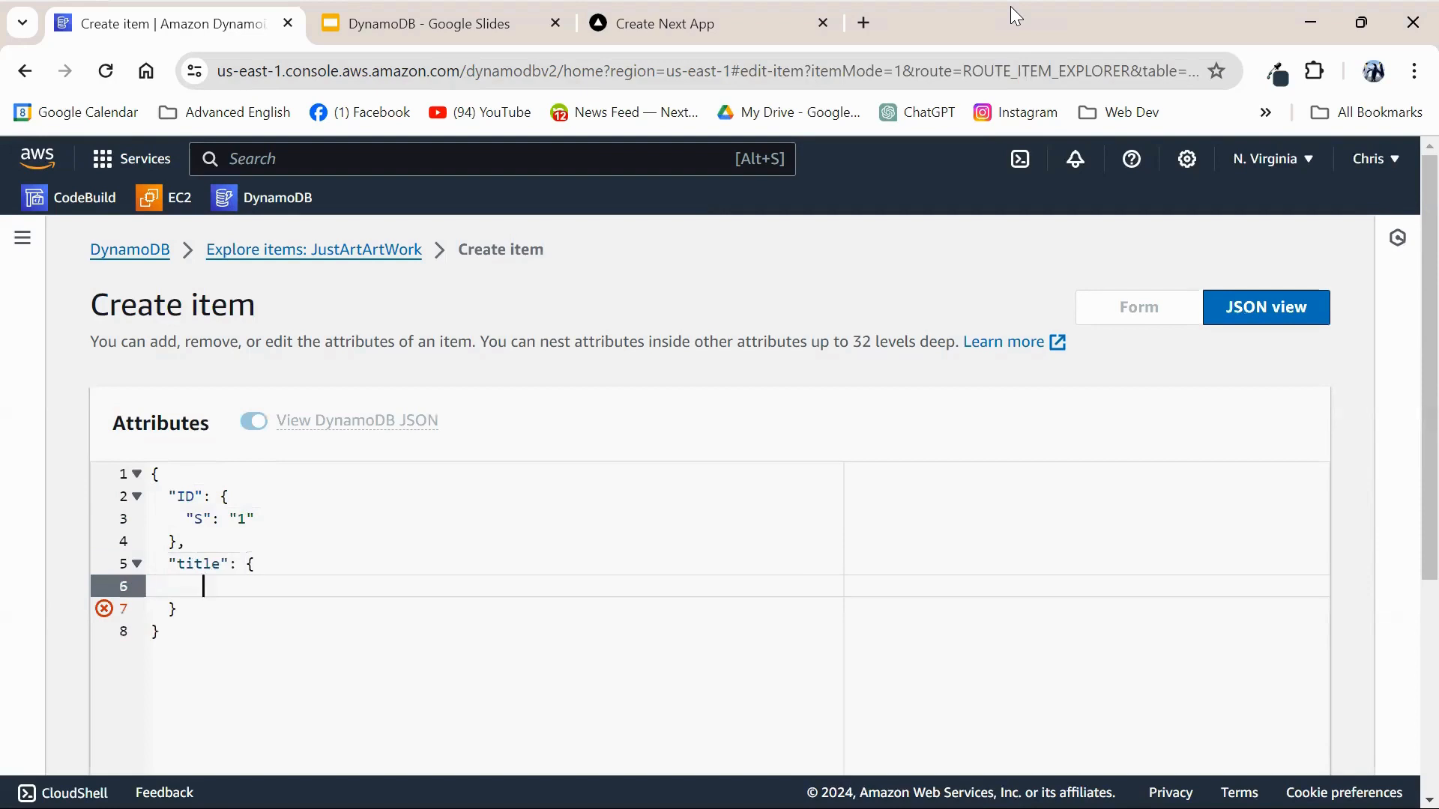
type("\"")
type("S\"")
type(": \"Cou")
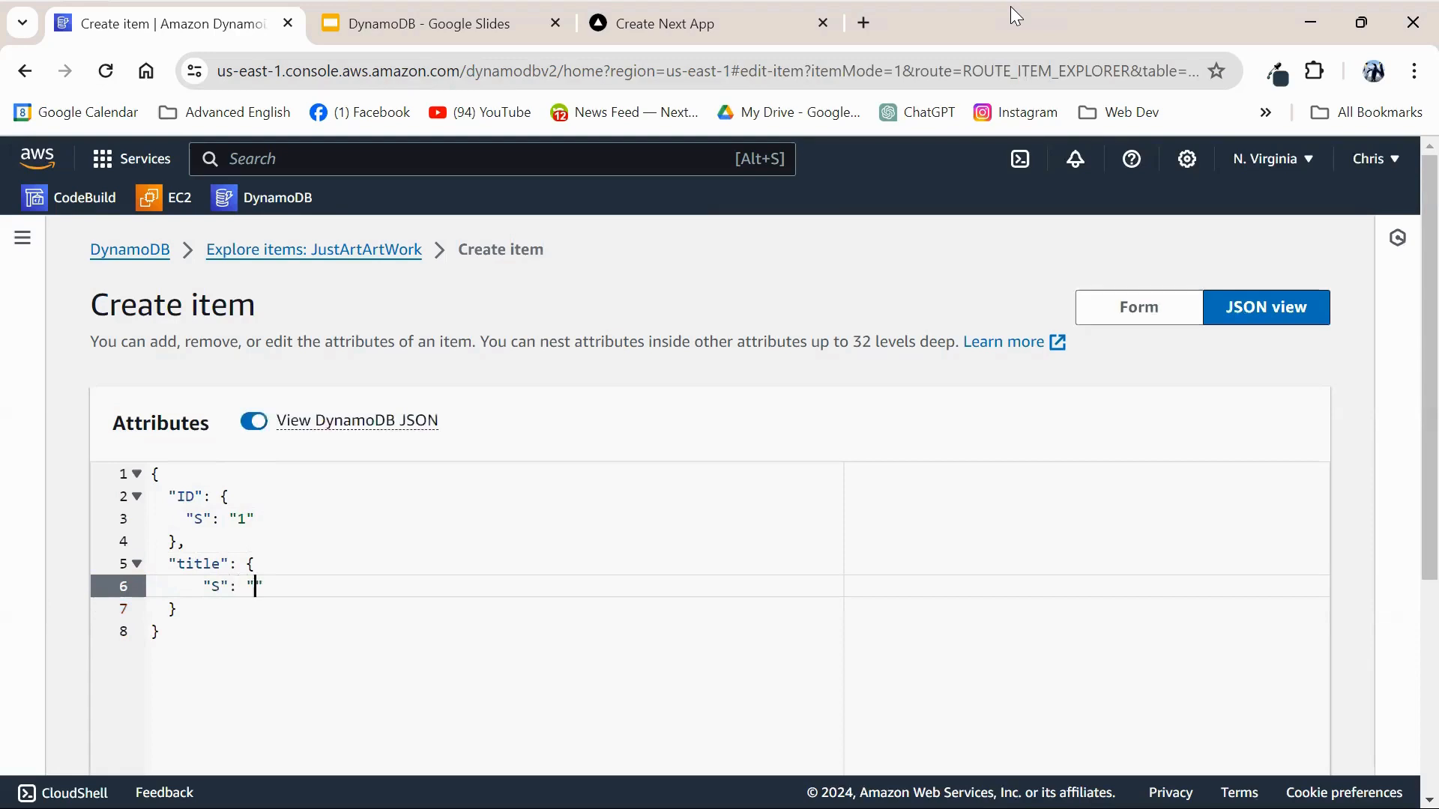
type("ntry Road")
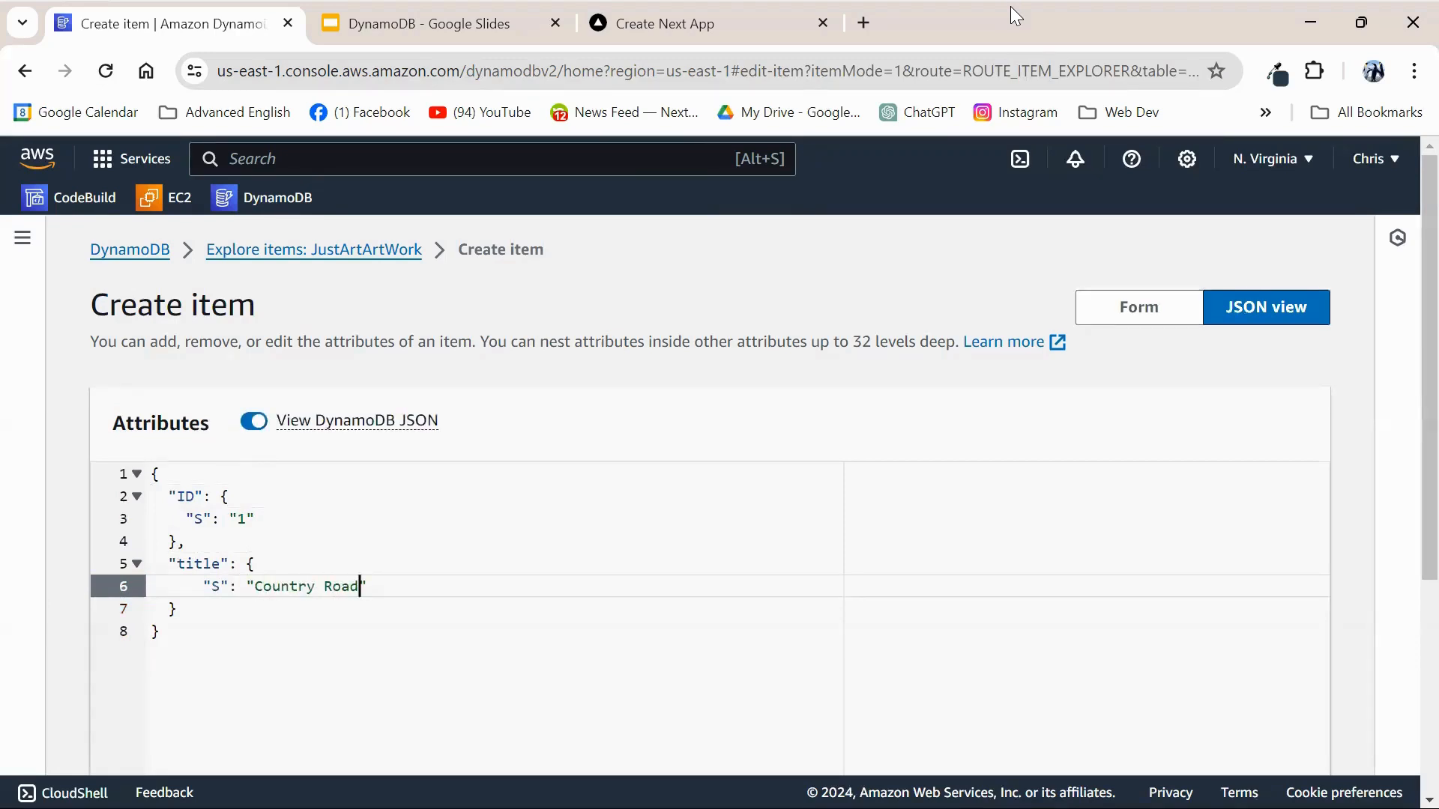
Step: Add a "price" attribute of type N with the value "200" after the title attribute
key("Down")
type(",")
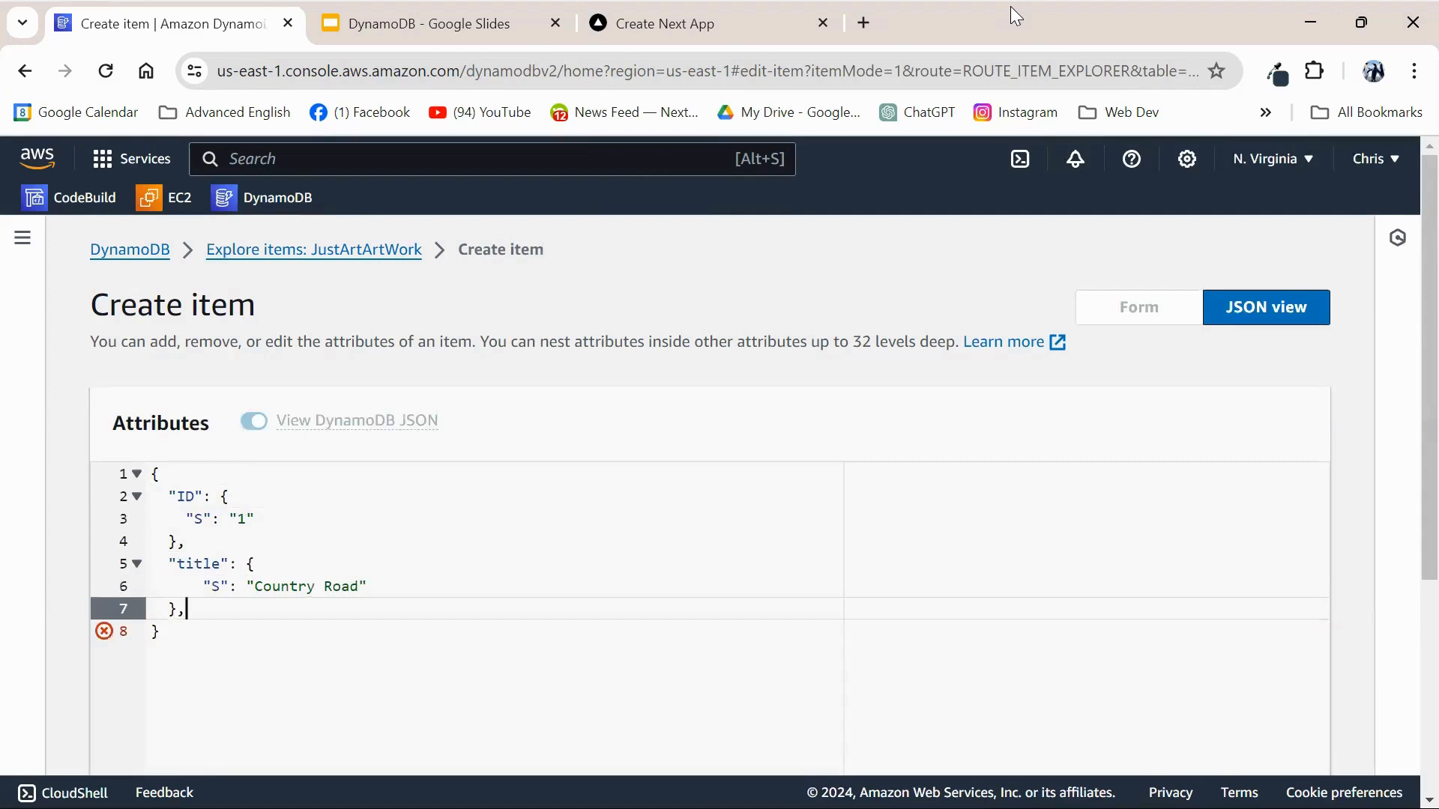
key("Return")
type("\"")
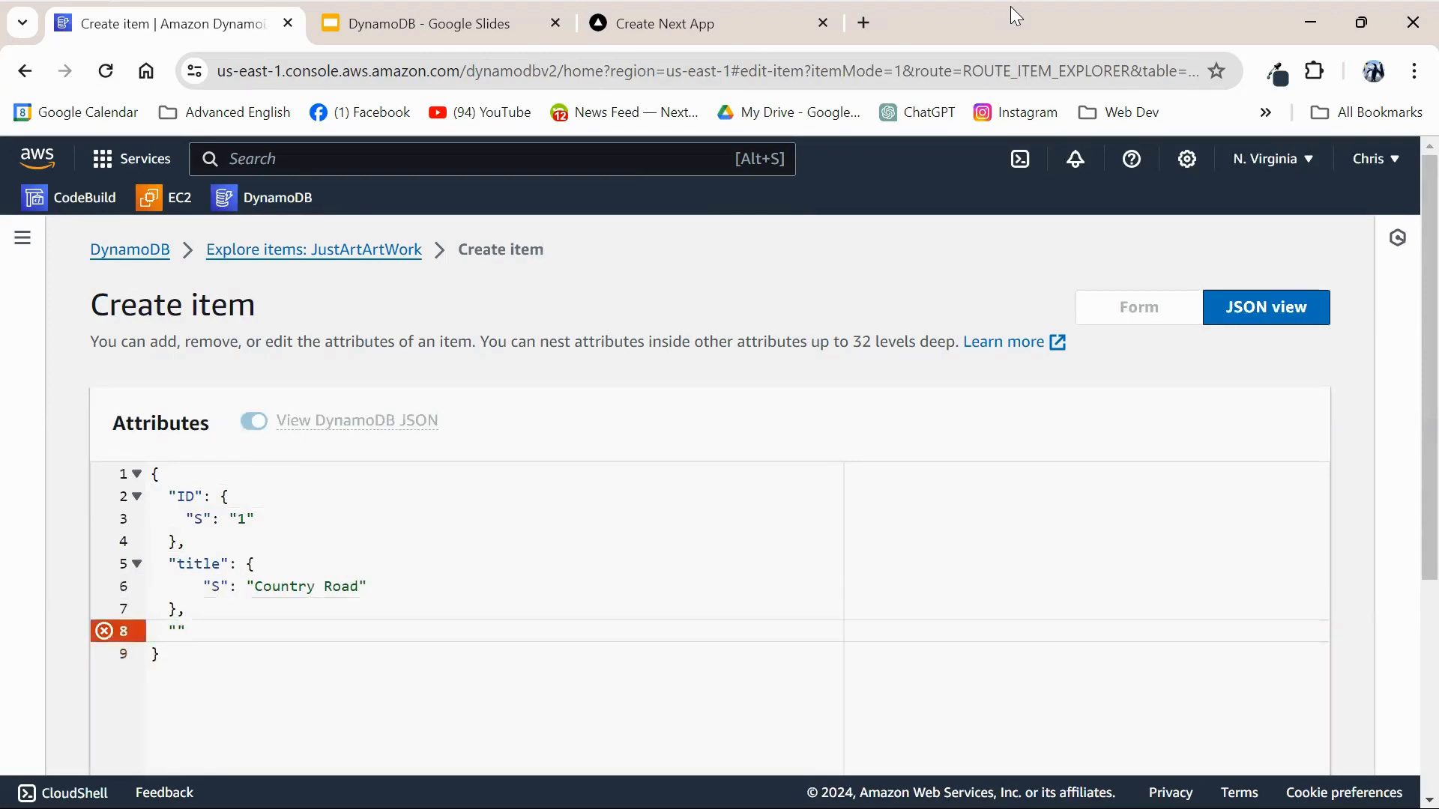
type("price\": {")
key("Return")
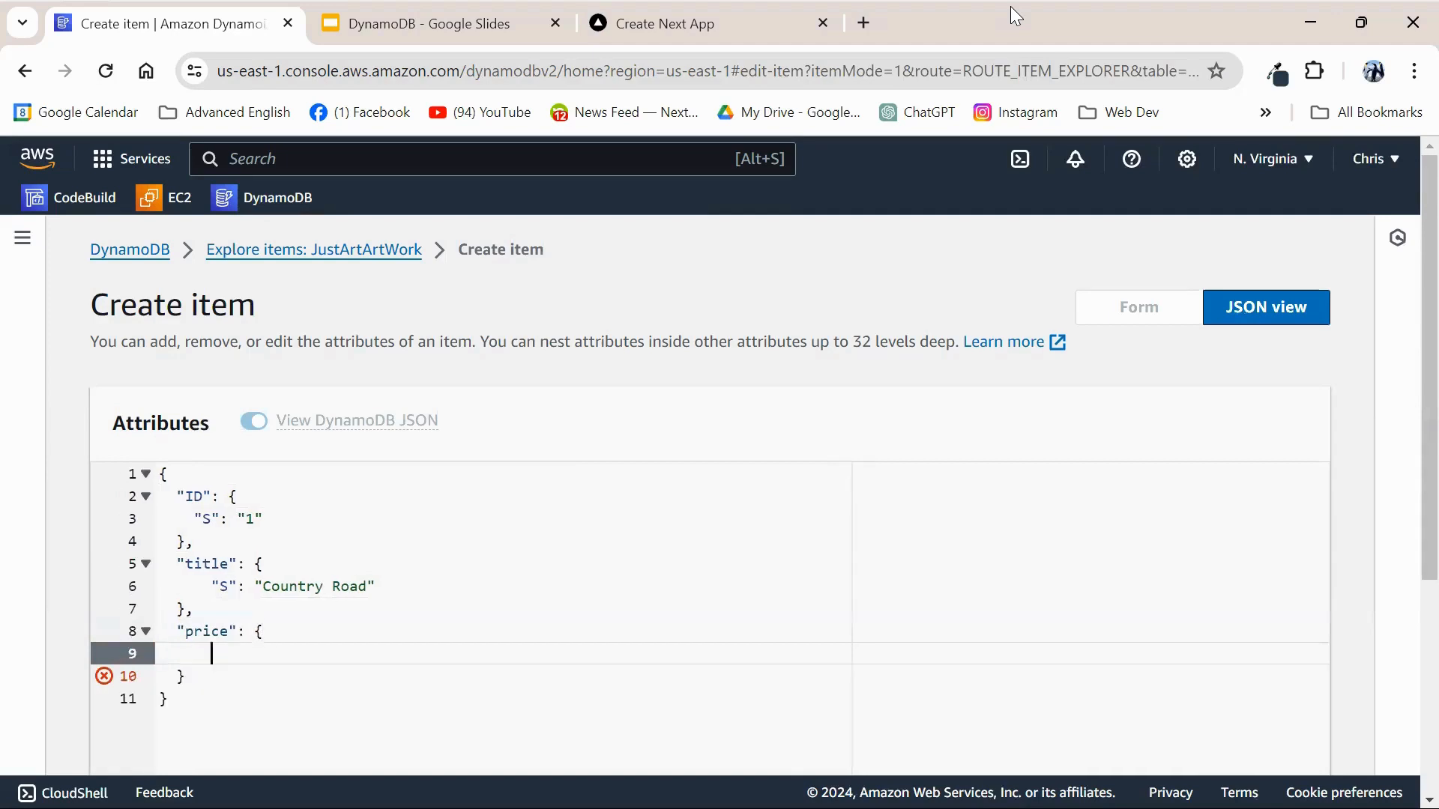
type("\"N\": \"200")
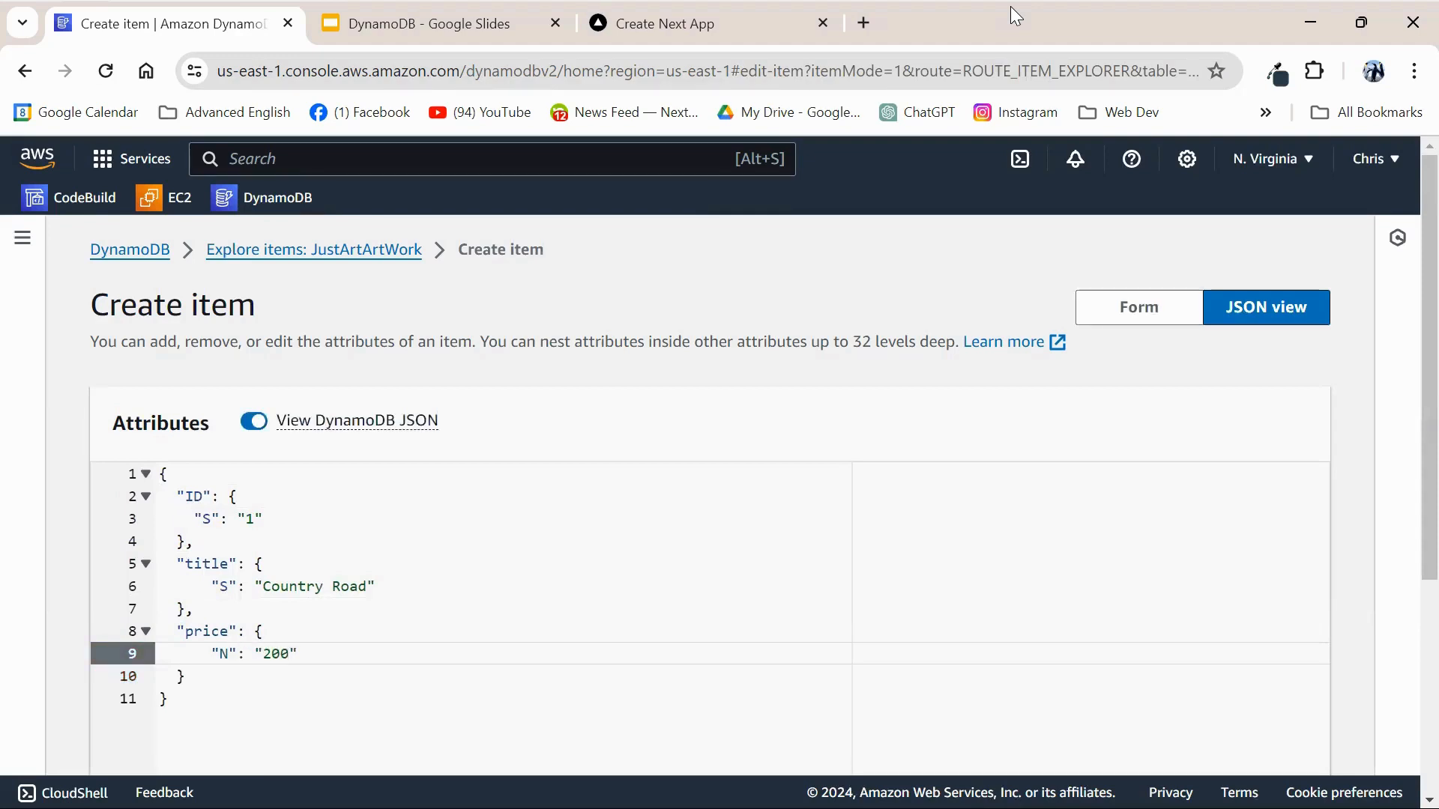
Step: Add a "measurements" attribute of type S after the price attribute in the item's JSON
key("Down")
type(",")
key("Return")
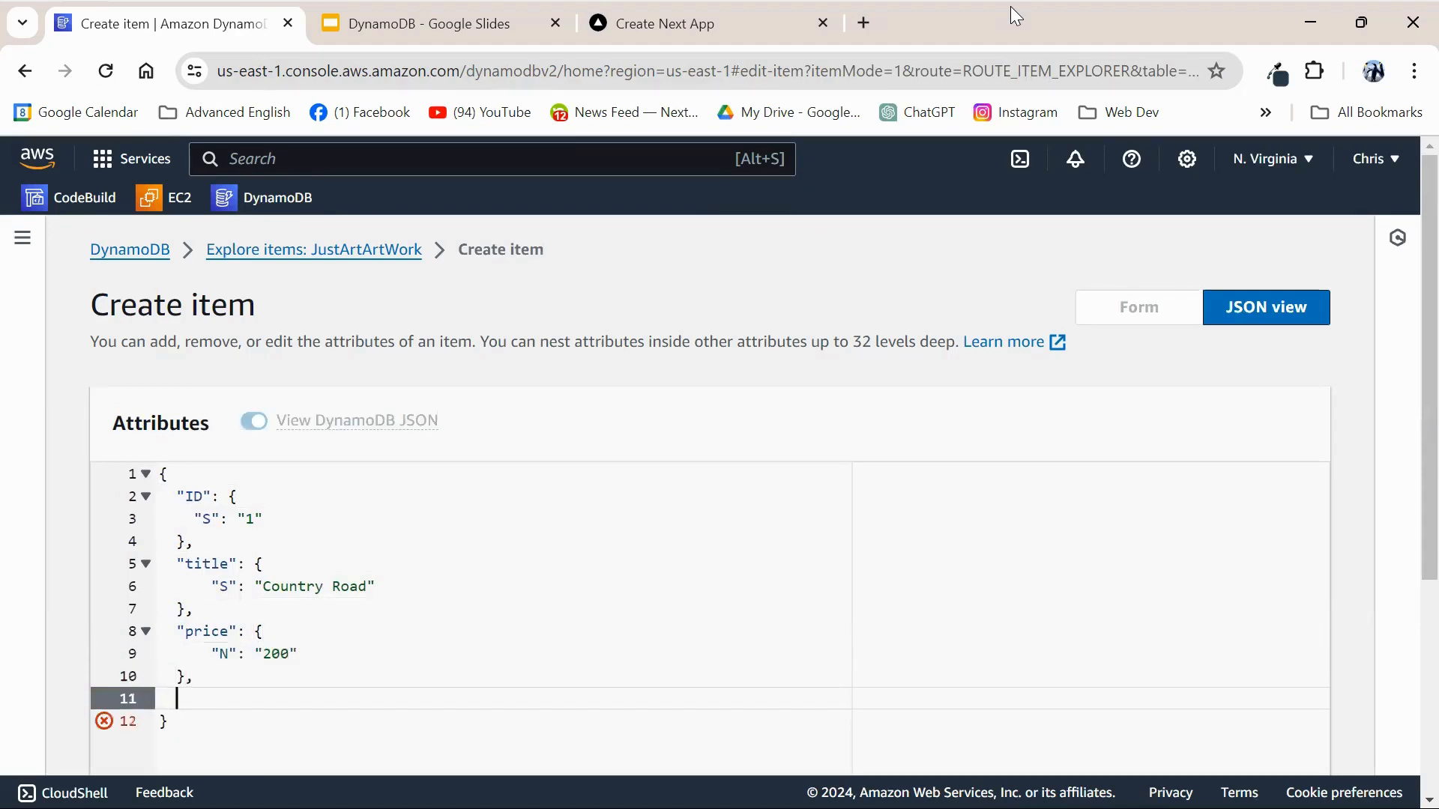
type("\"measurements\": {")
key("Return")
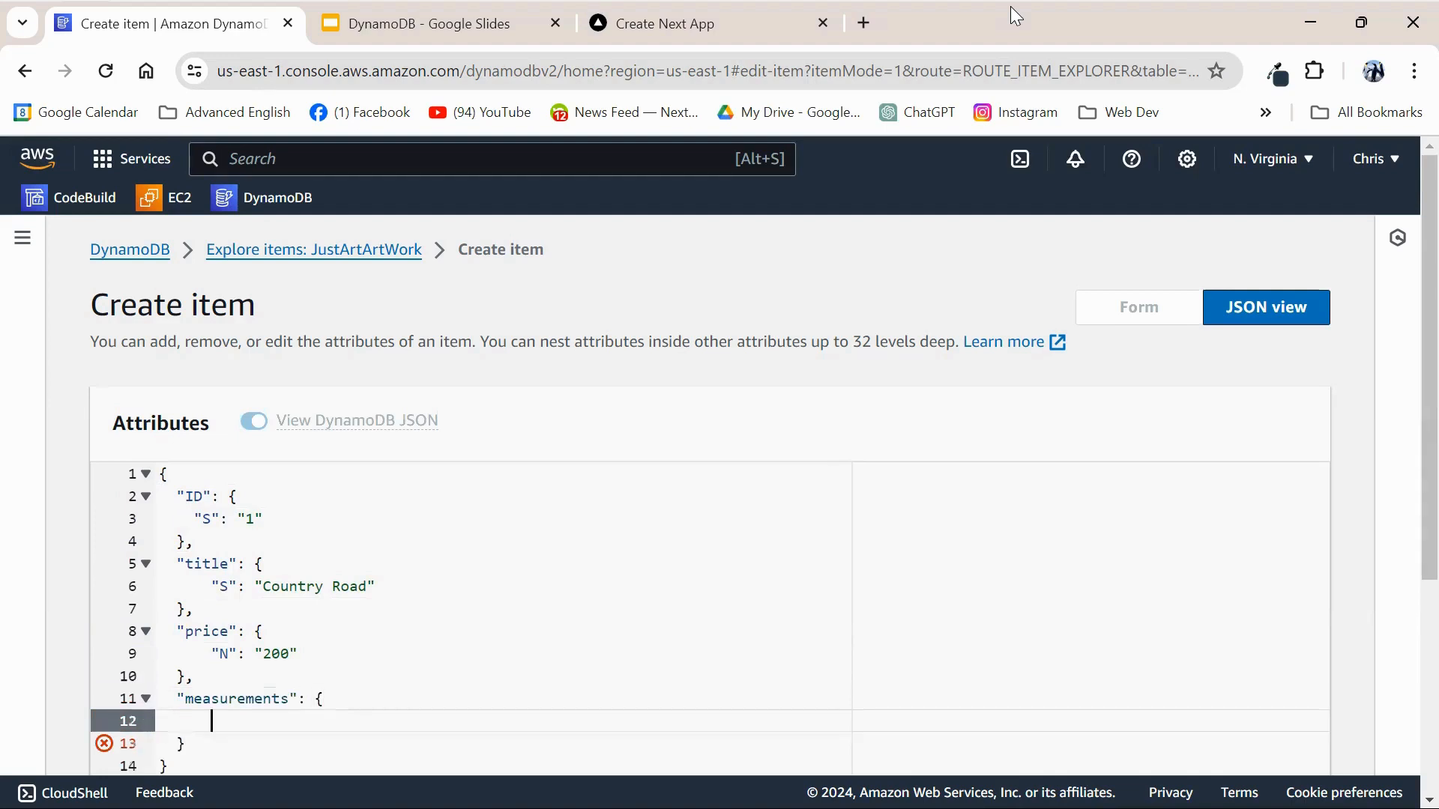
type("\"S")
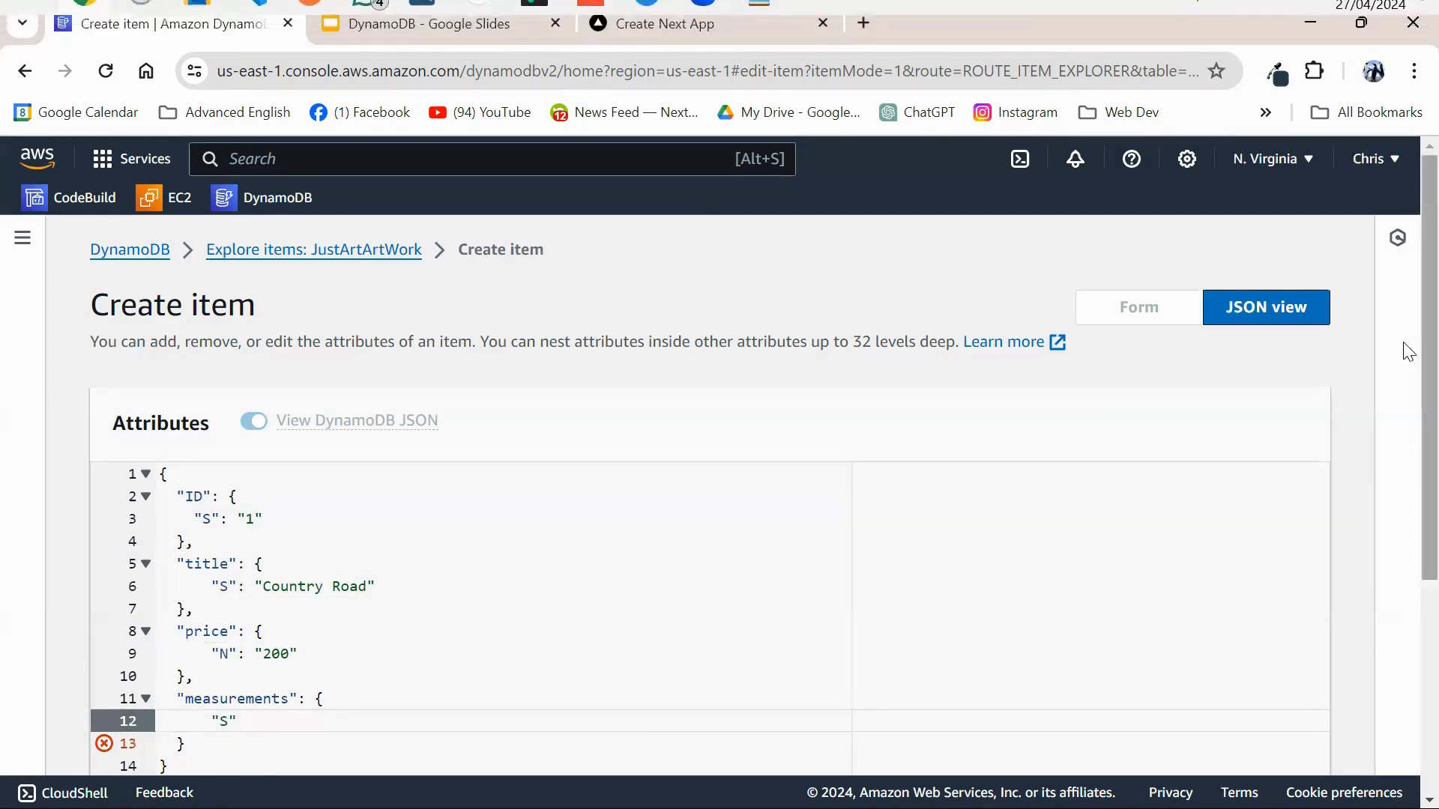
scroll(1407, 352, "down", 5)
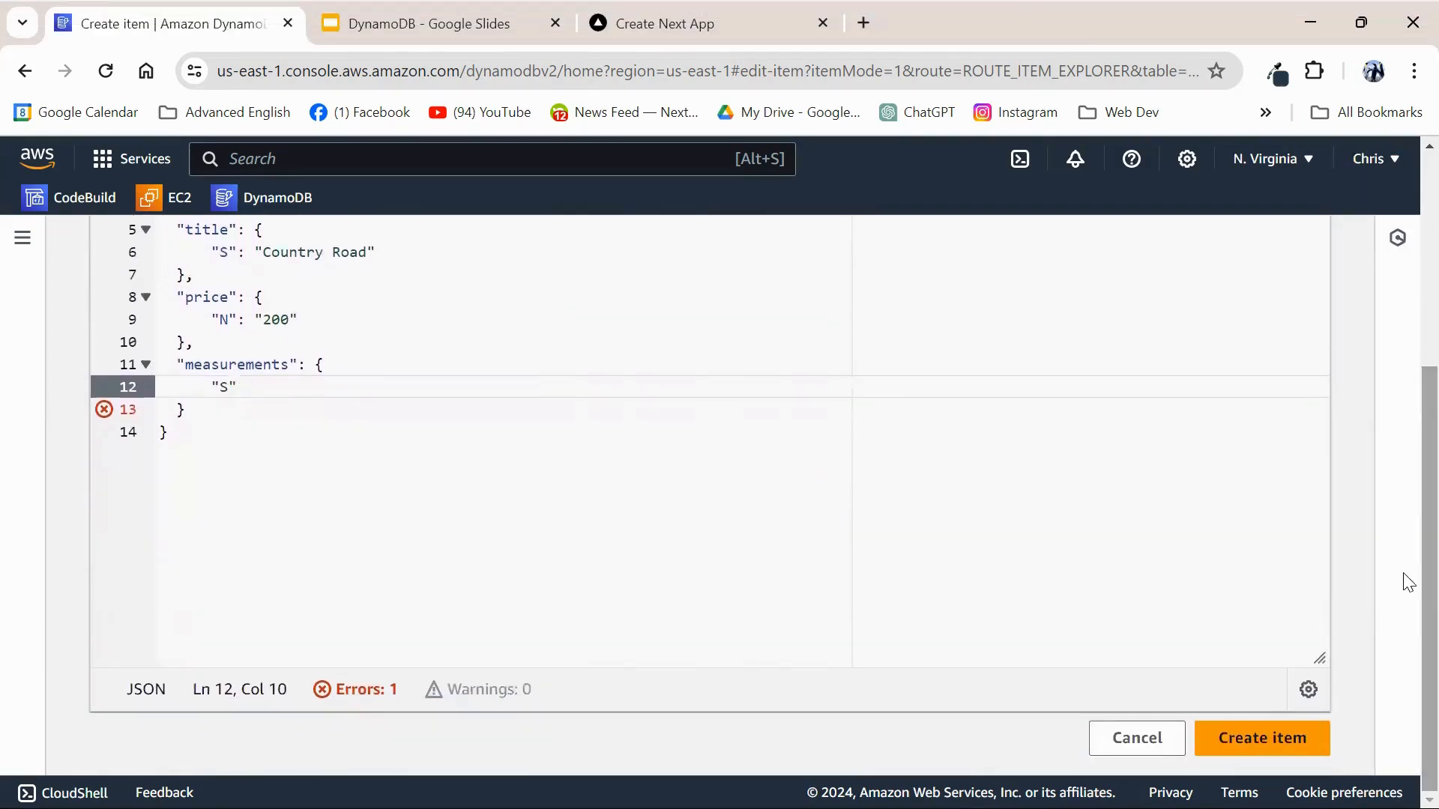
Step: Enter 12in X 16in as the string value of the measurements attribute
type("\":")
type(" 12i")
type("n ")
type("X 1")
key("BackSpace")
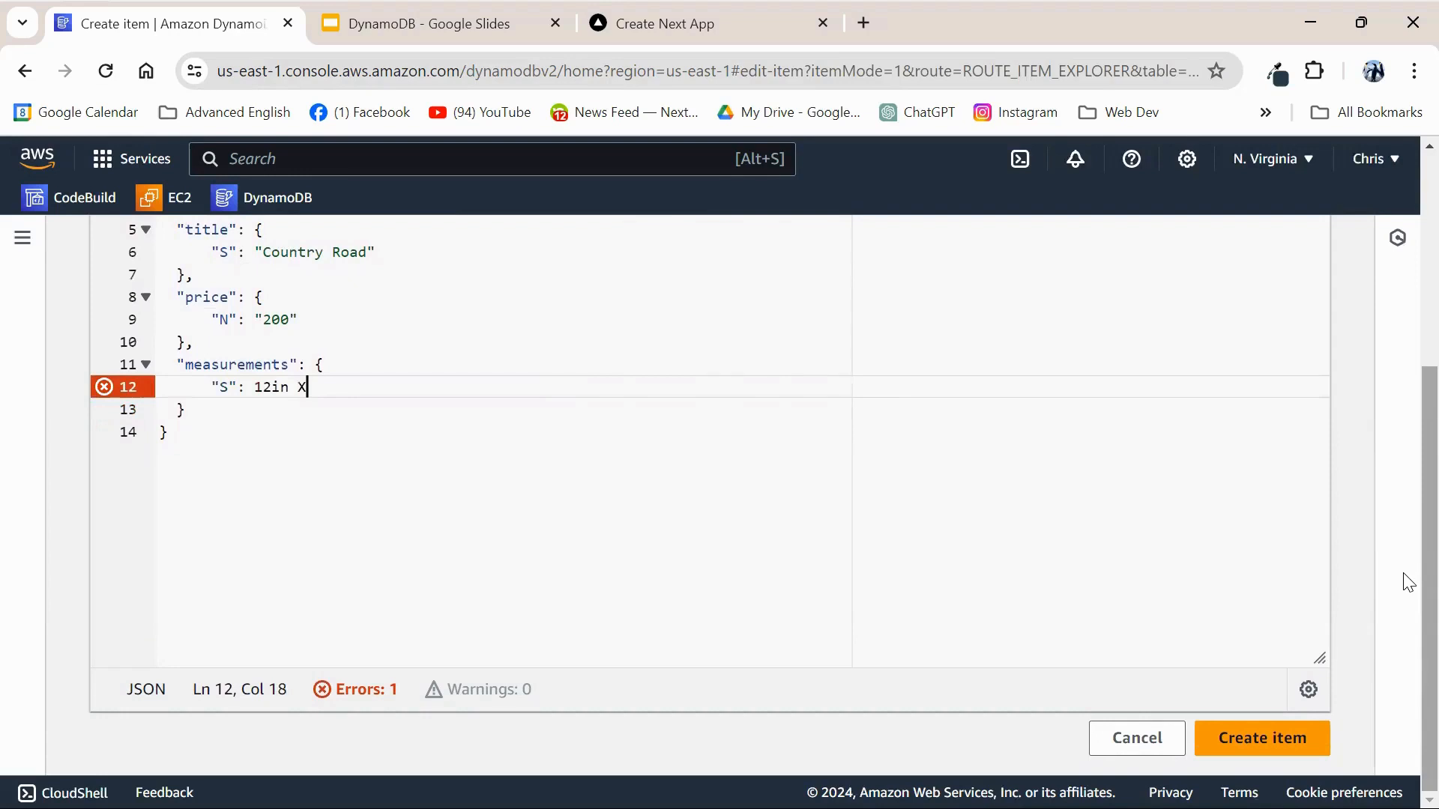
type("15")
key("BackSpace")
type("6in\"")
Step: Put a comma after the measurements attribute and add an "image" key on a new line
key("Down")
key("Return")
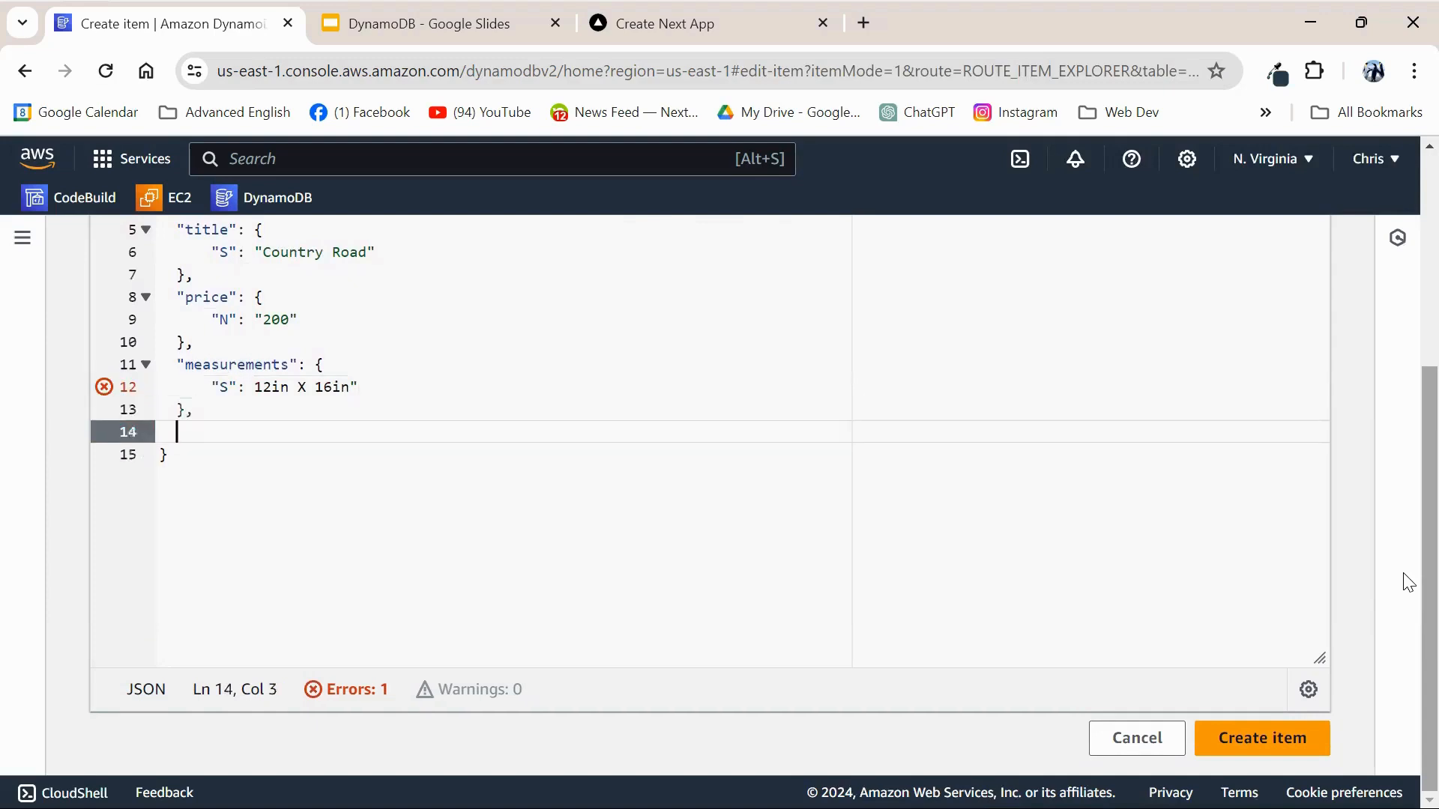
type("{")
key("BackSpace")
type("\"image")
Step: Insert the missing opening quotation mark before the measurements value 12in X 16in
key("Up")
key("Up")
key("Right")
key("Right")
key("Right")
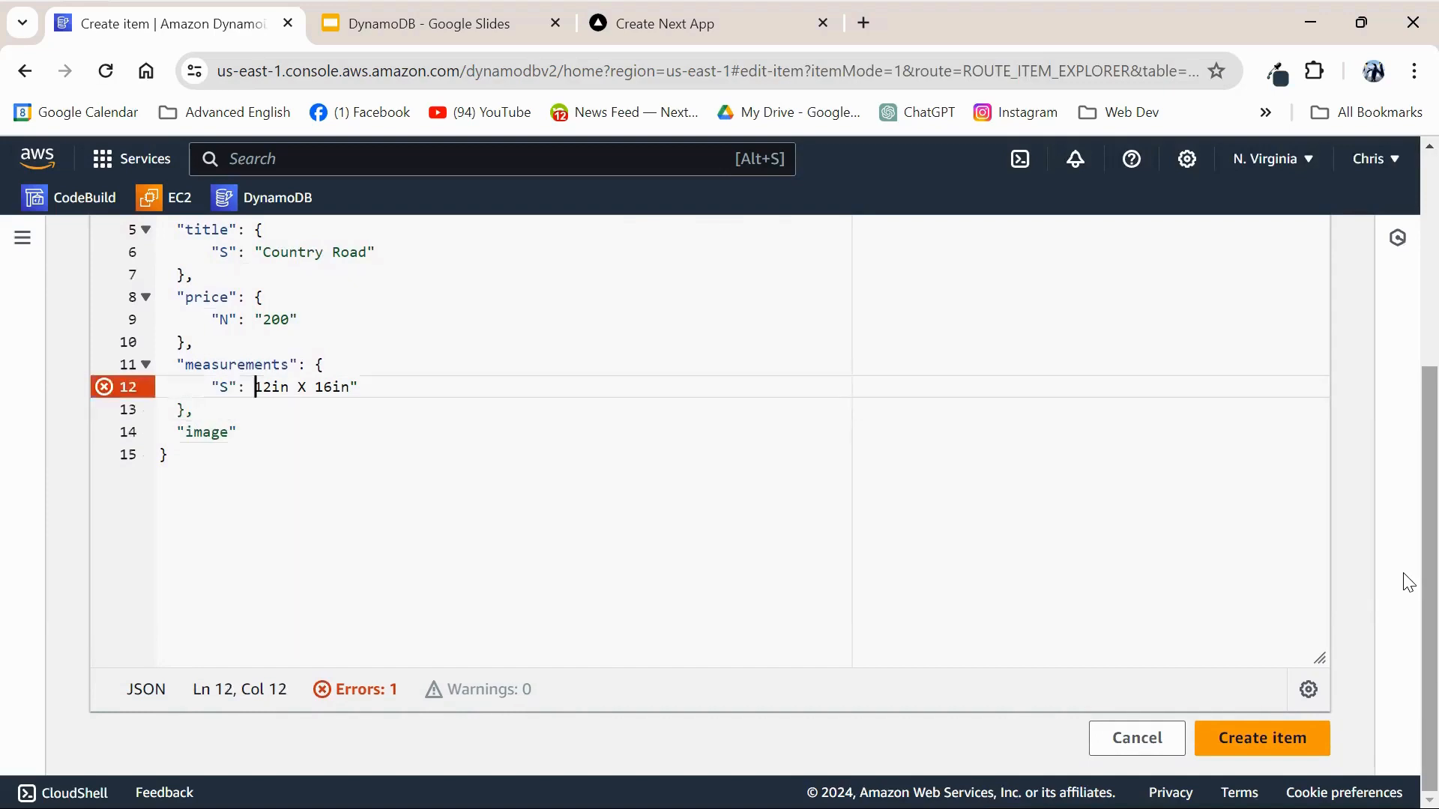
type("\"")
Step: Make the image key an object holding type S with an empty string value
key("Down")
key("Down")
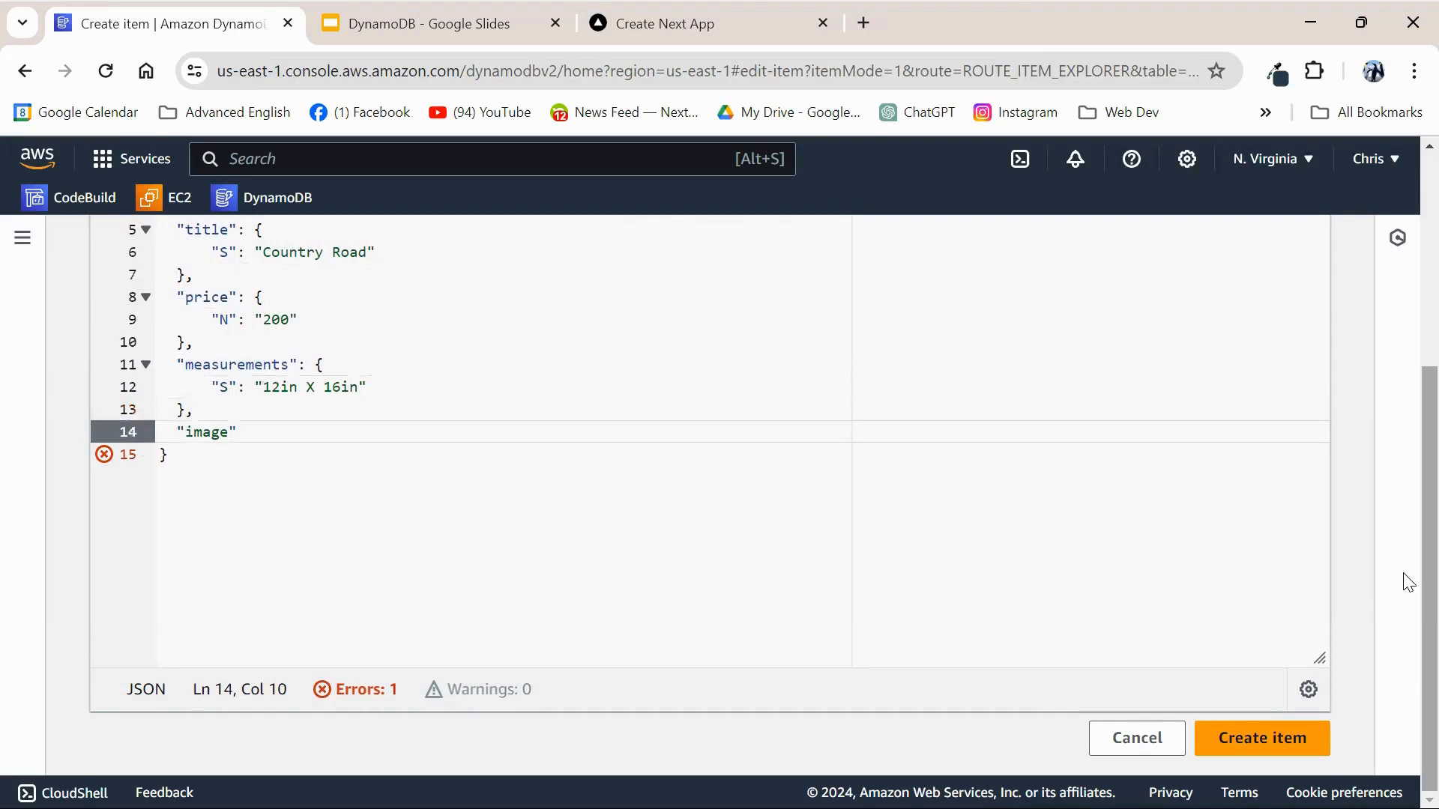
type(": {")
key("Return")
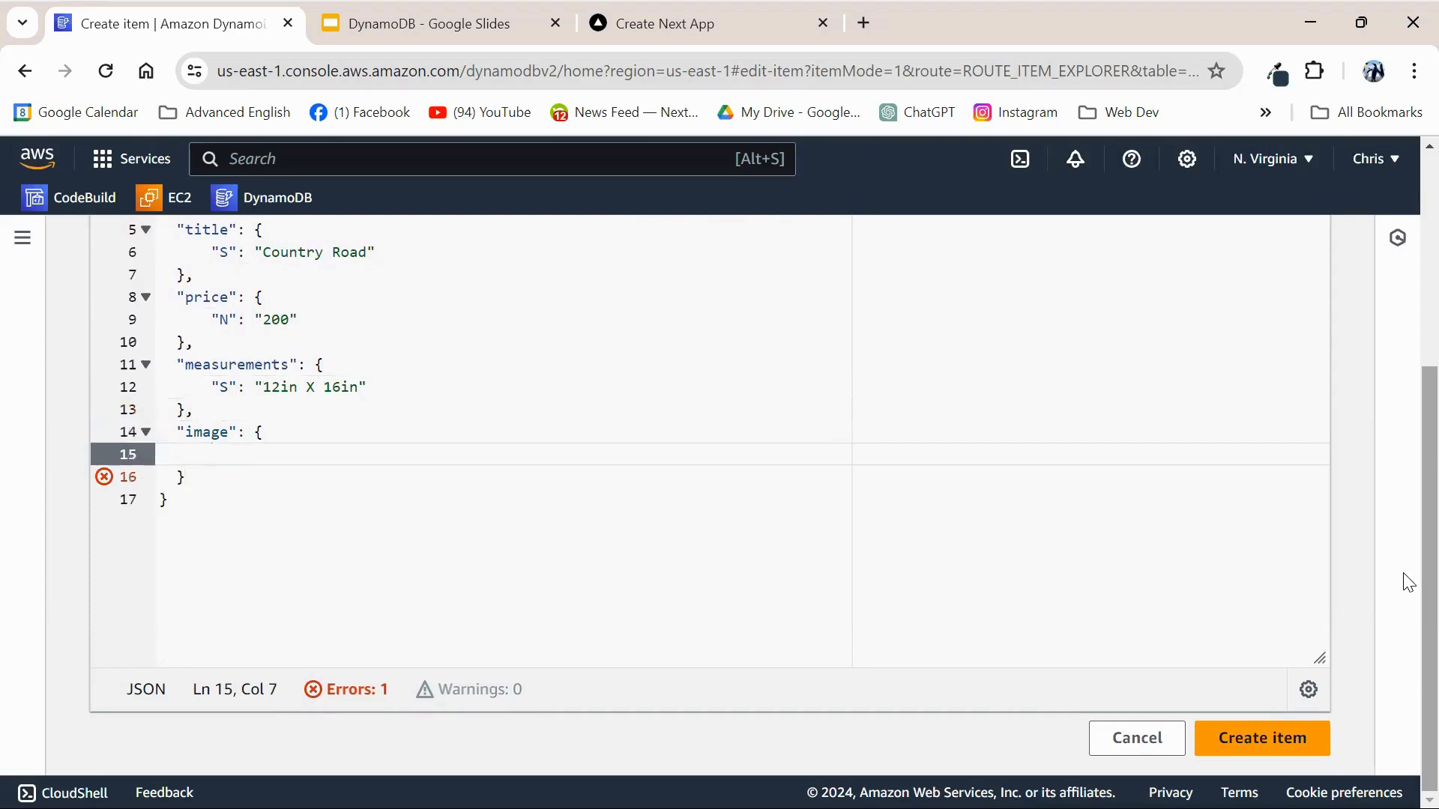
type("\"S\": \"")
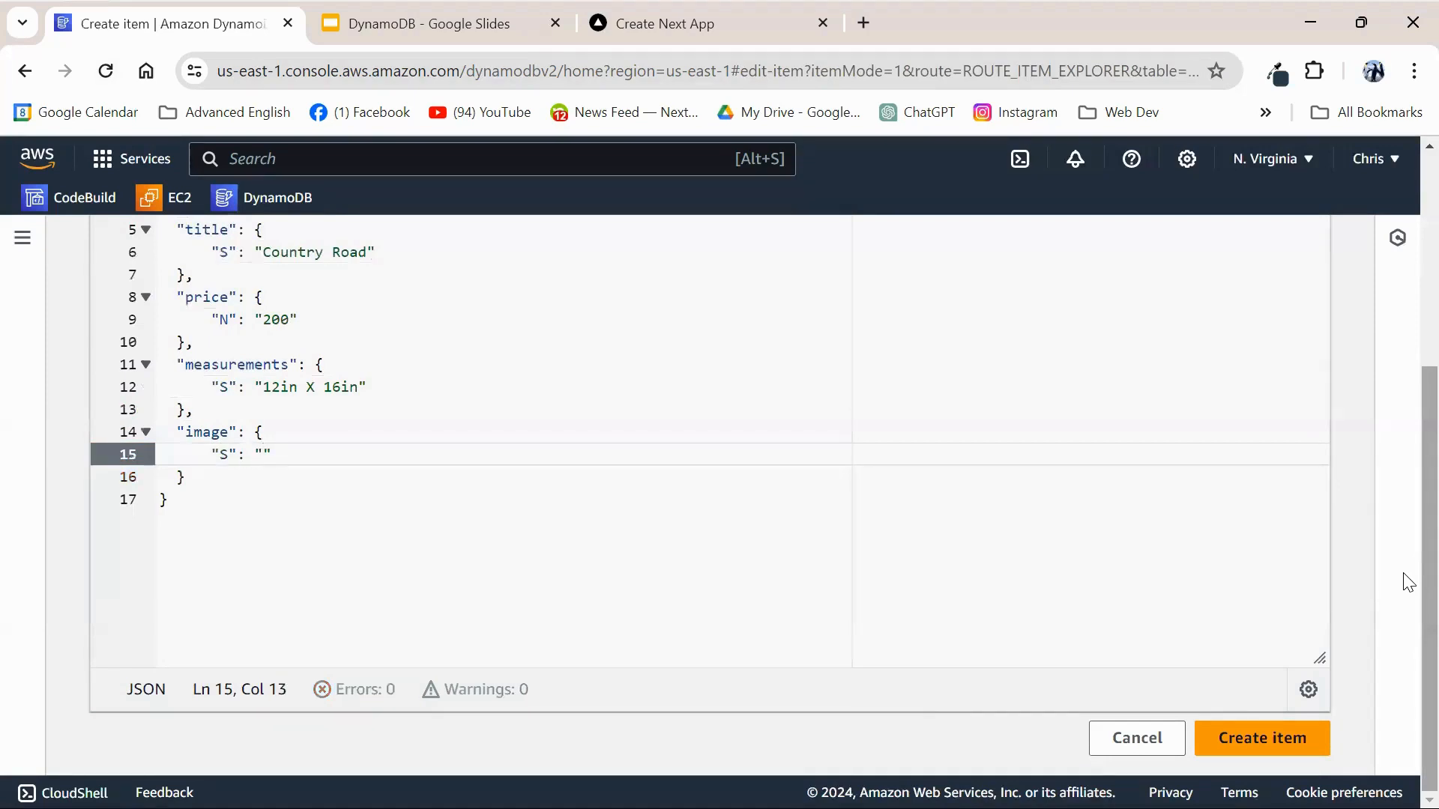
mouse_move(717, 12)
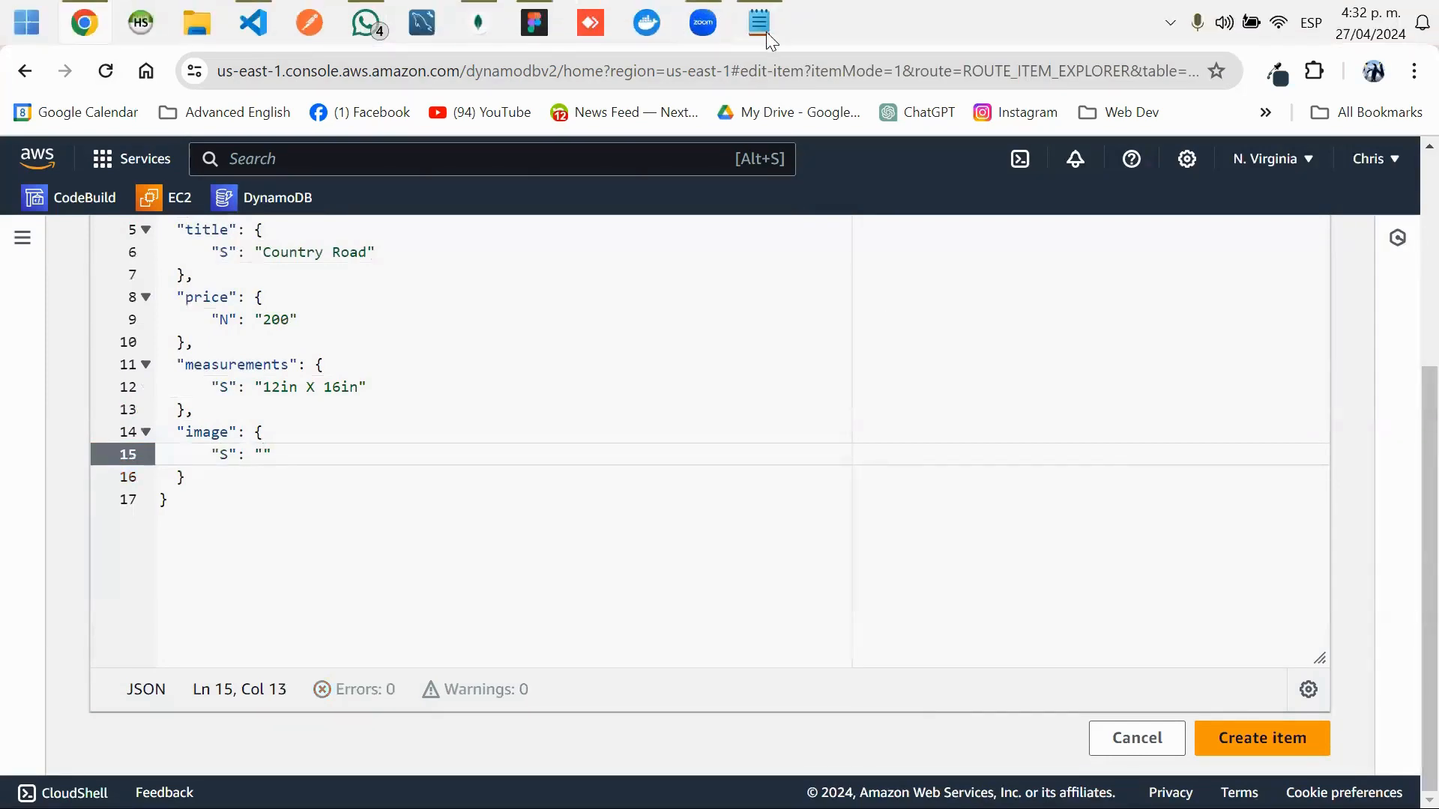
mouse_move(766, 32)
left_click(671, 146)
left_click_drag(651, 165, 45, 159)
key("ctrl+c")
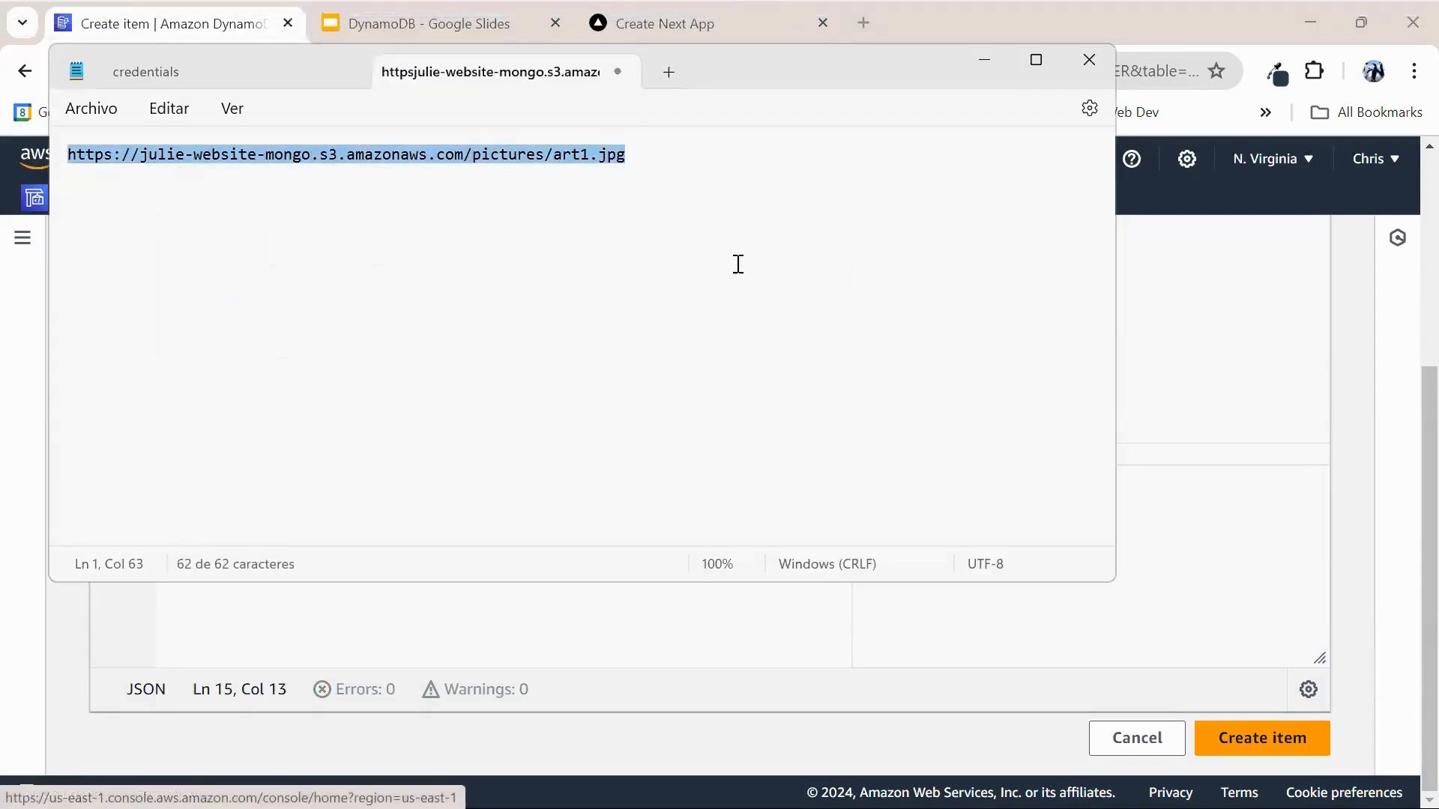
left_click(1176, 339)
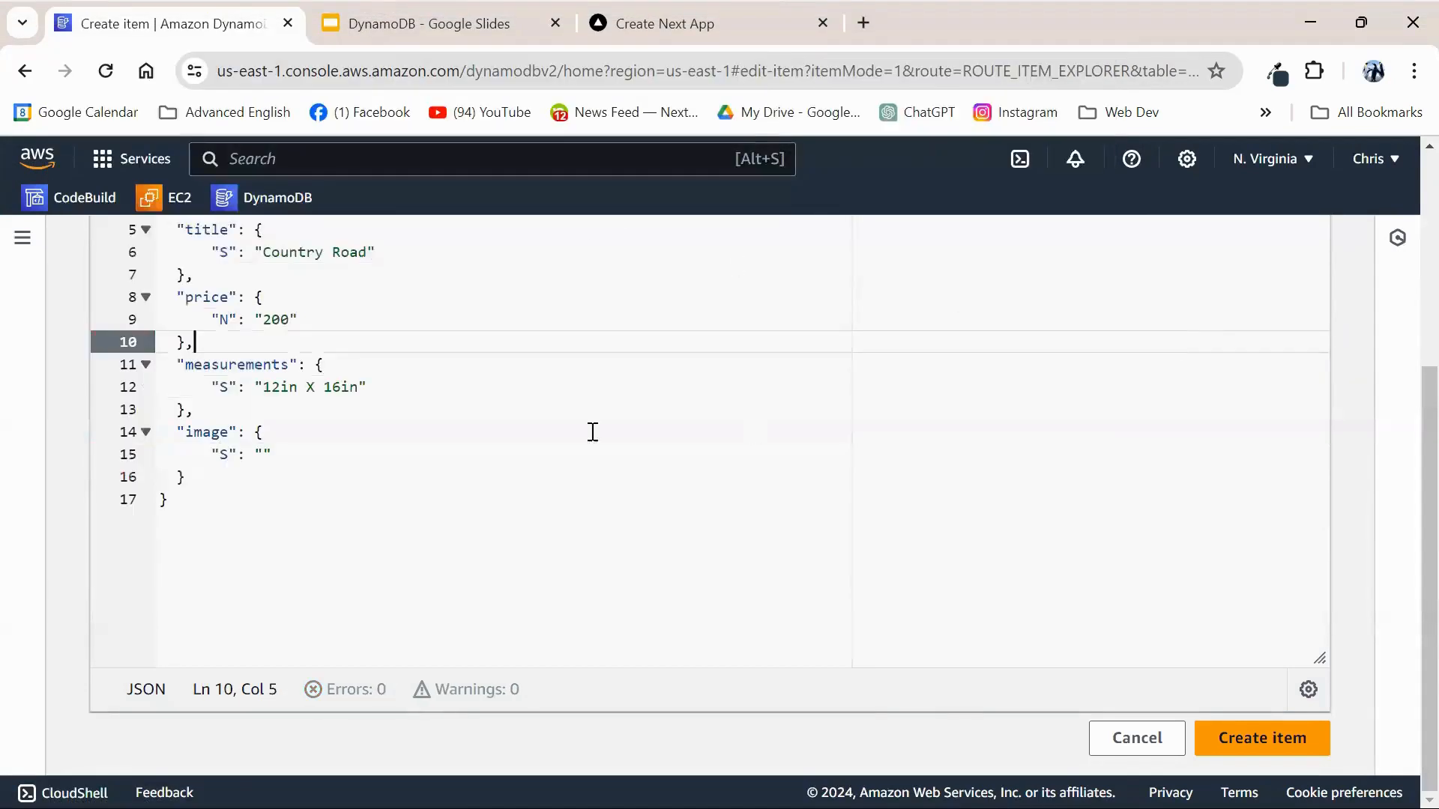
left_click(264, 454)
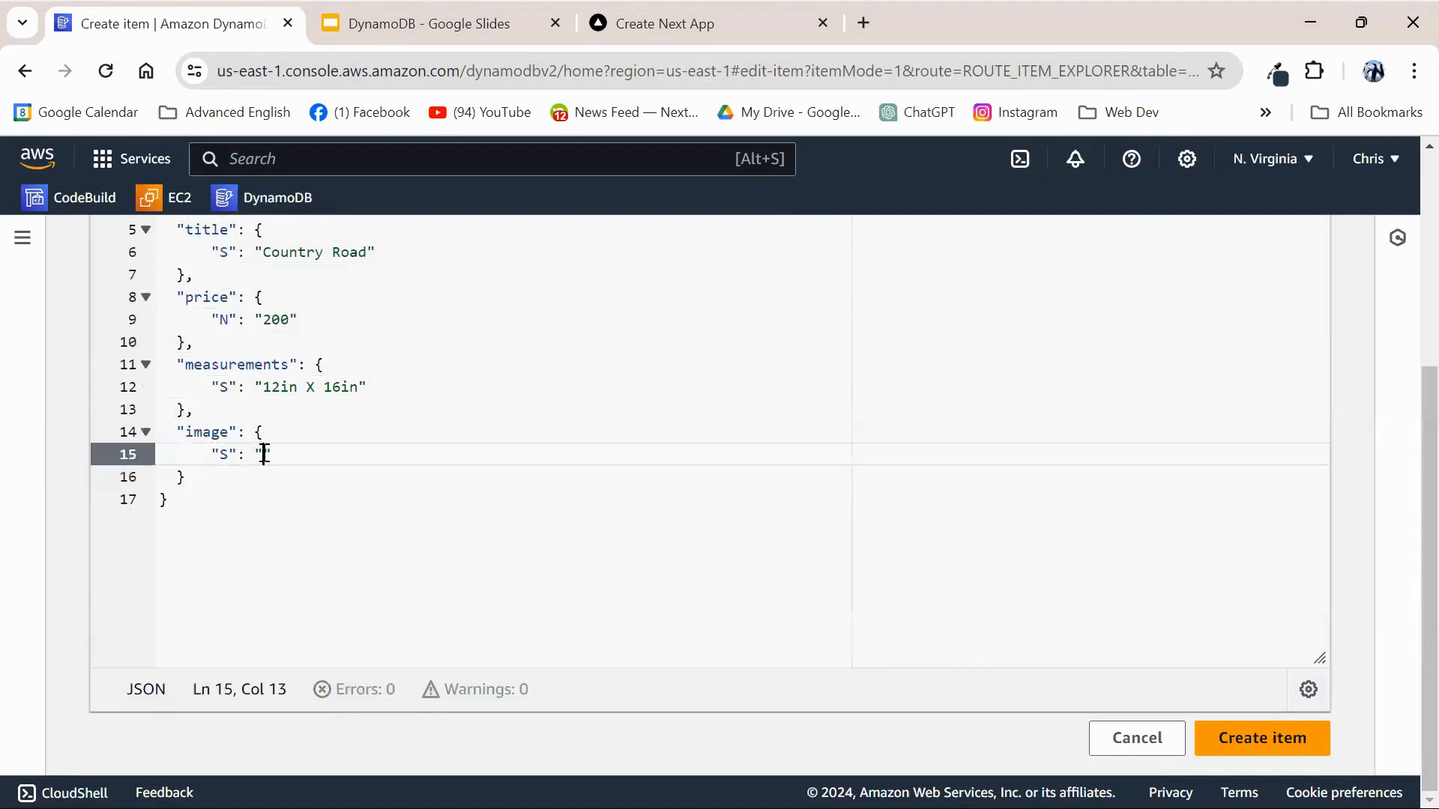
key("ctrl+v")
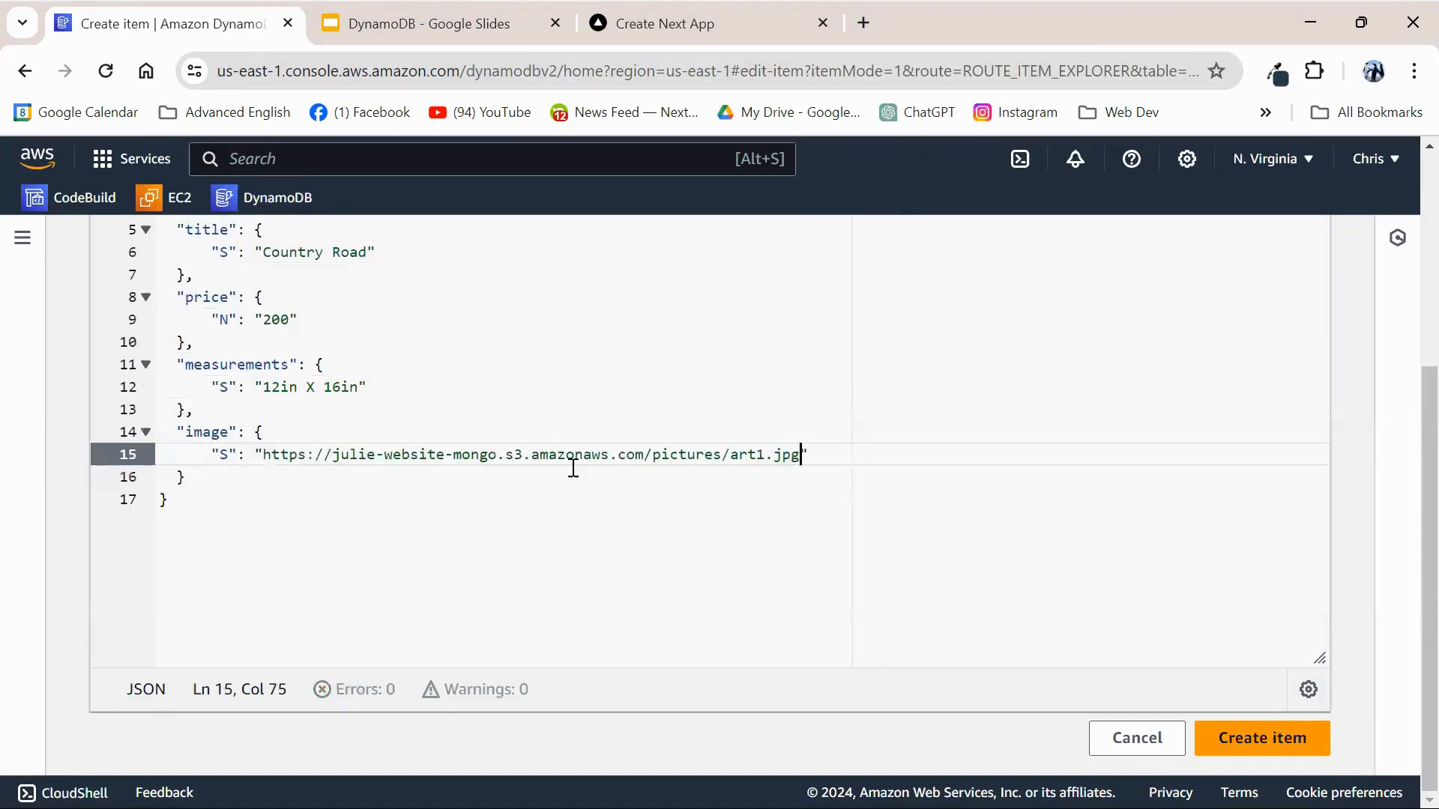
Step: Create the item and review all its attribute columns in the returned items of JustArtArtWork
left_click(1273, 746)
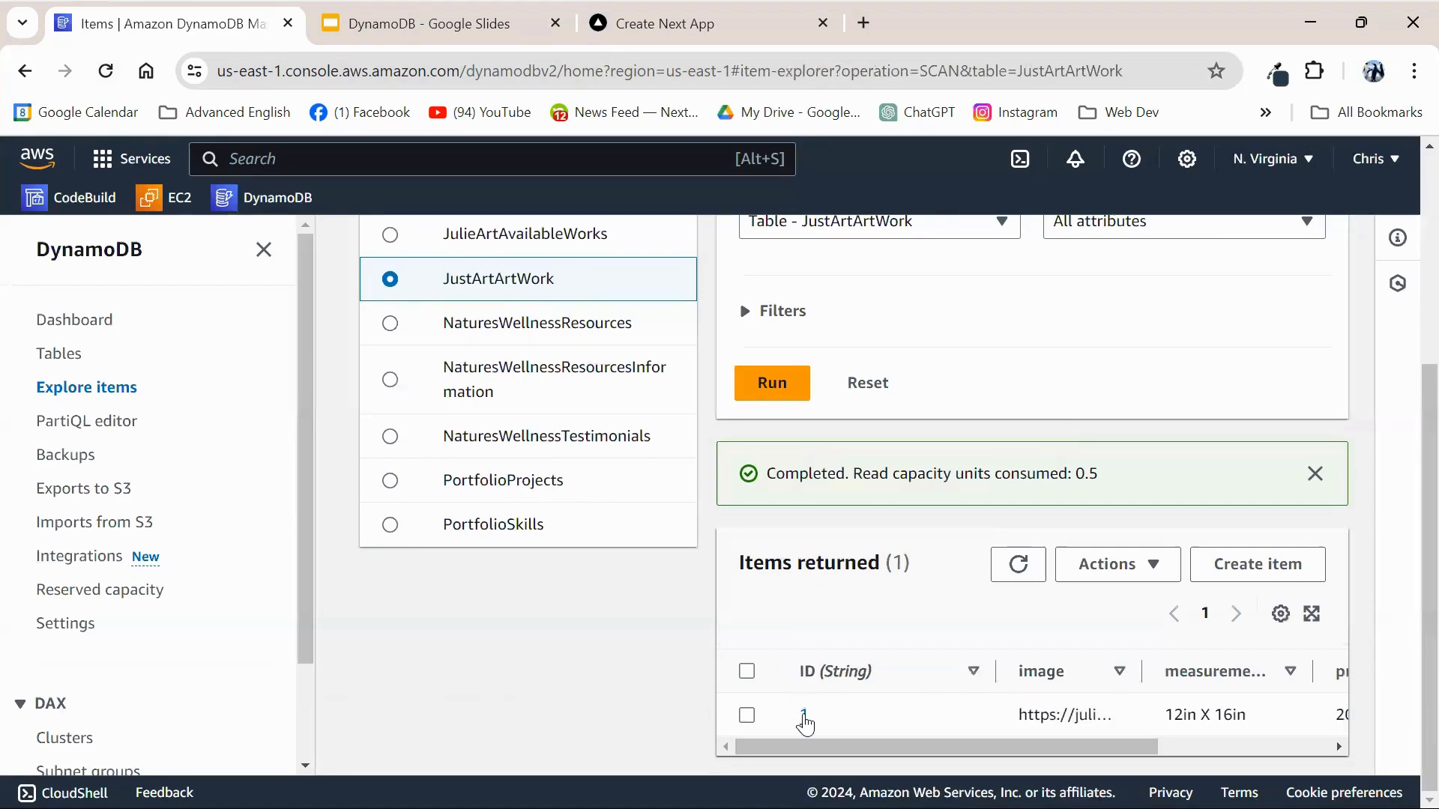
mouse_move(845, 750)
left_mouse_down()
mouse_move(882, 750)
mouse_move(840, 748)
left_mouse_up()
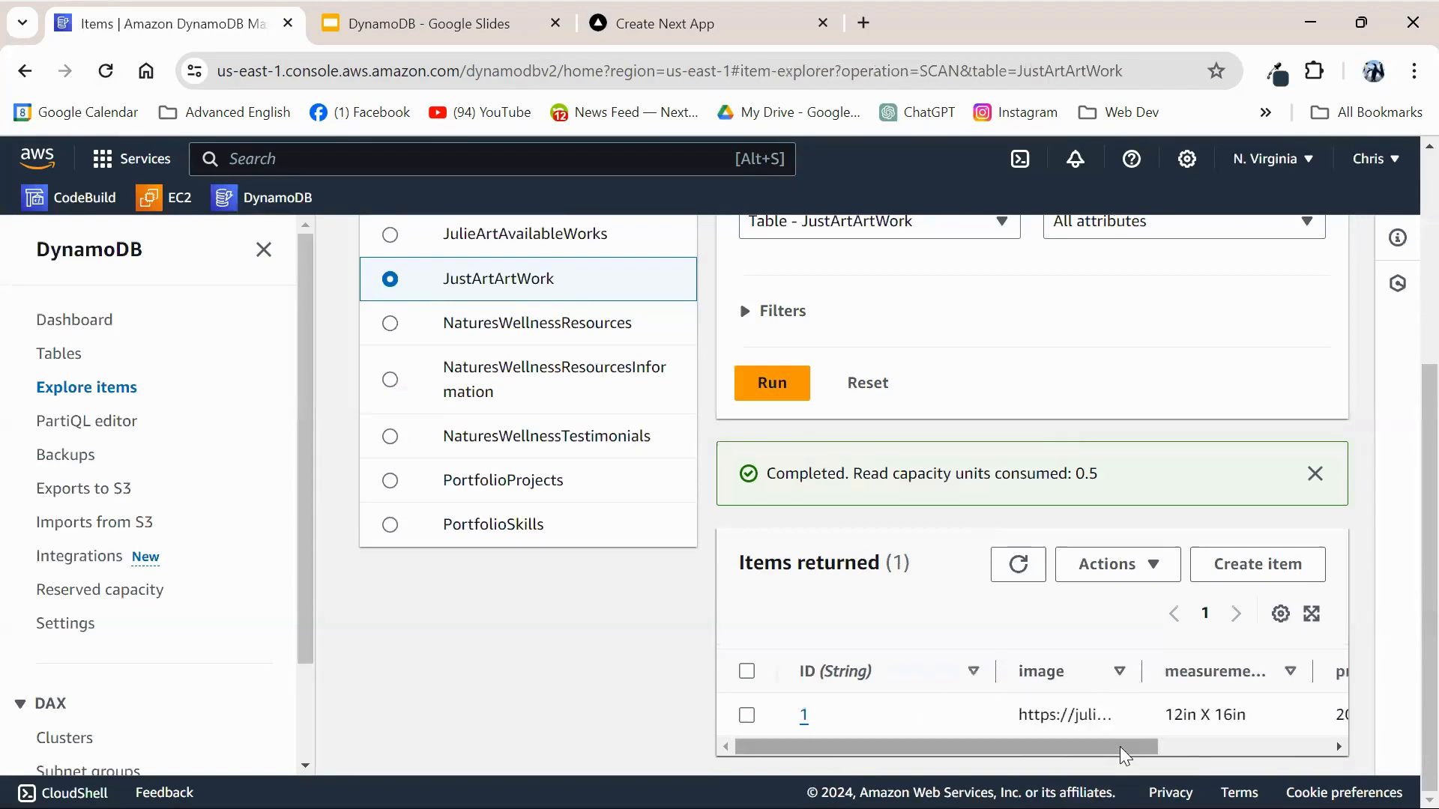
left_click_drag(1123, 749, 1345, 757)
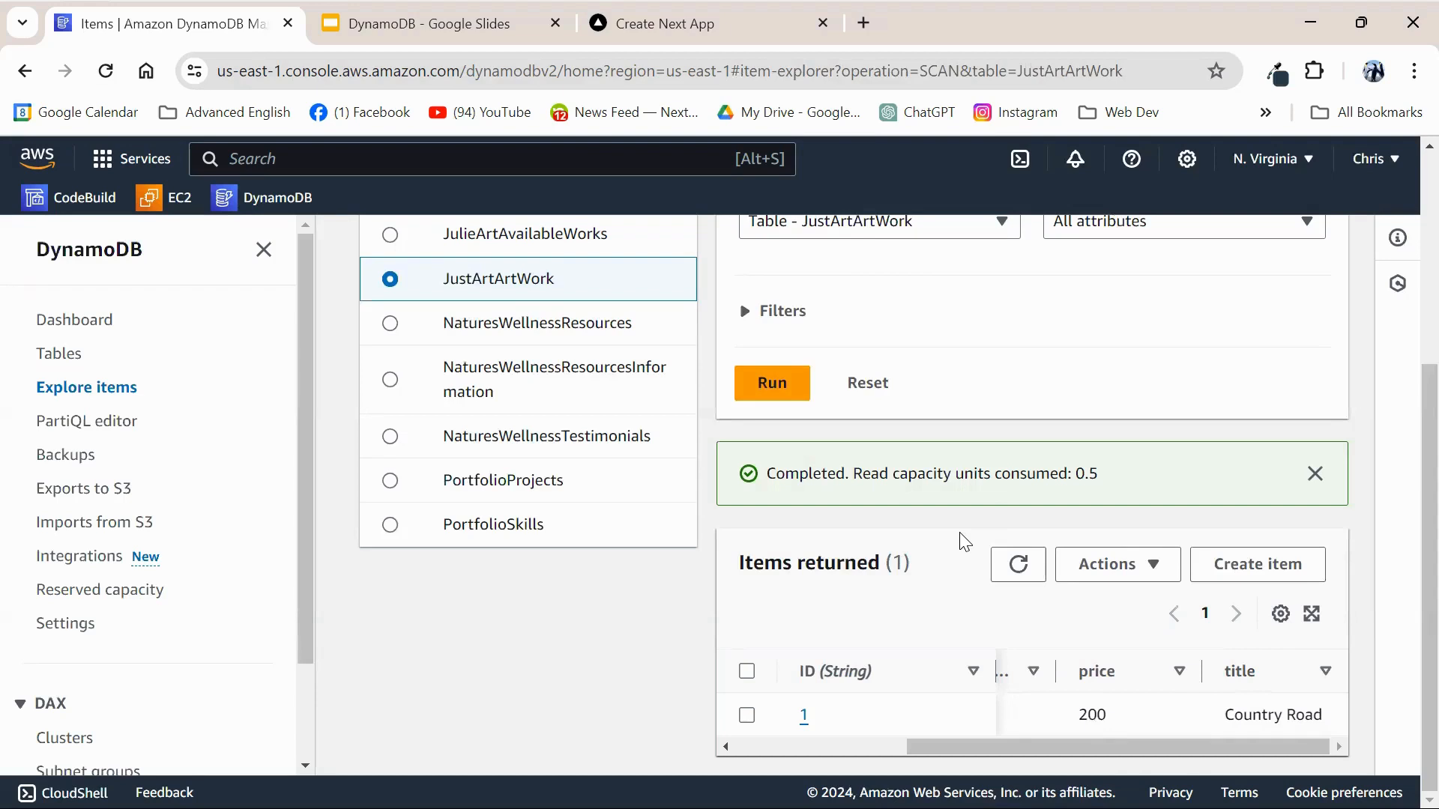
Step: Switch to VS Code and examine the getData function in the available-works page.tsx
mouse_move(334, 8)
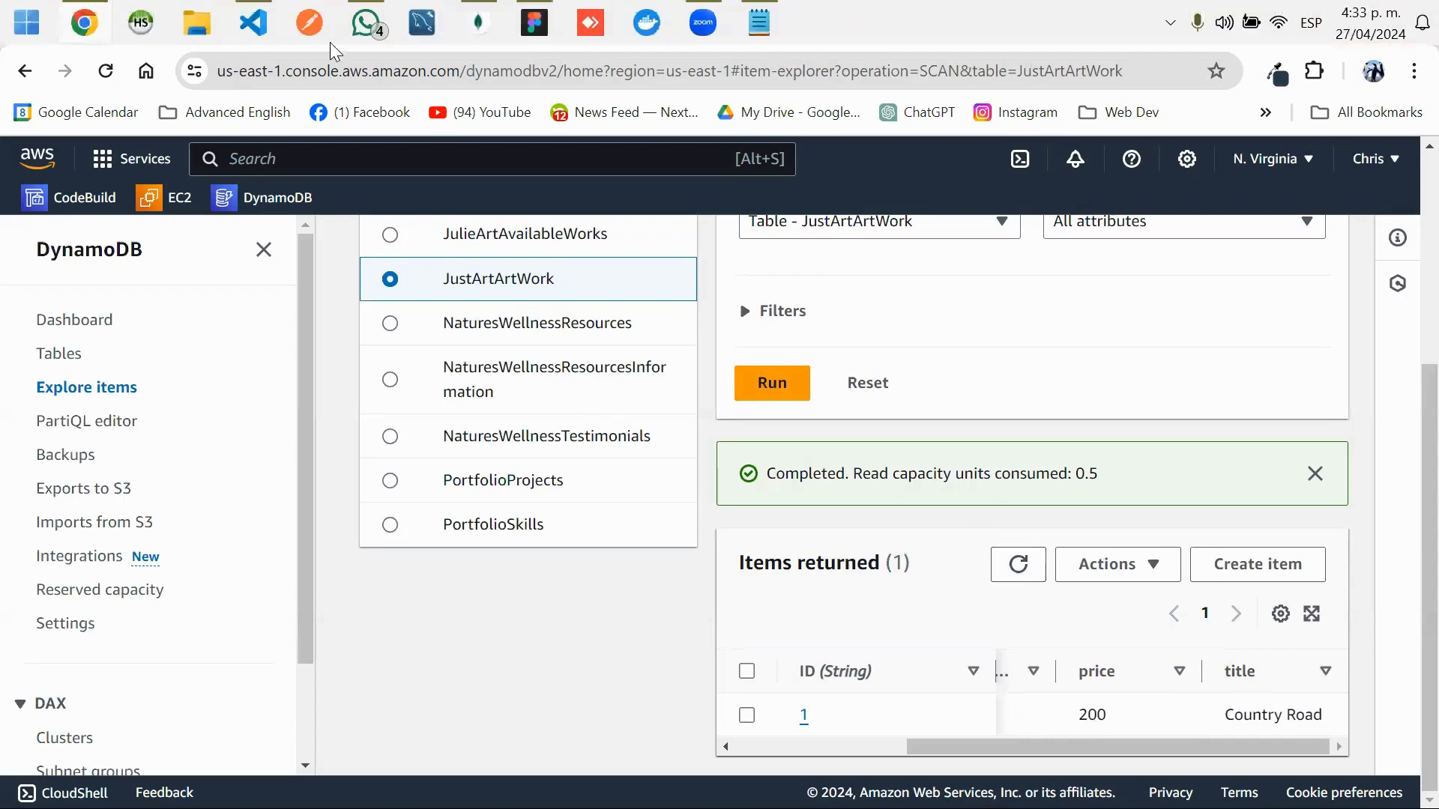
left_click(255, 24)
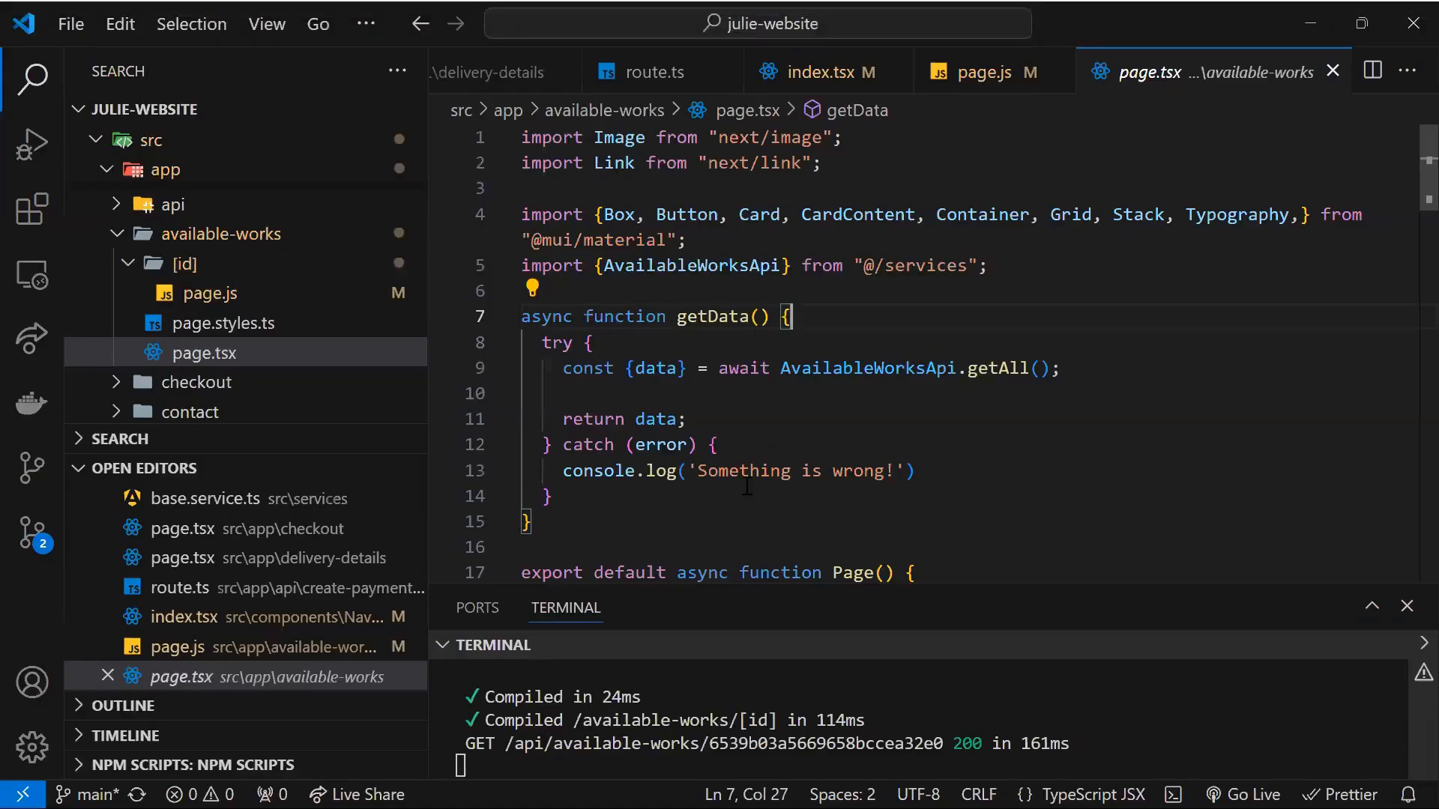
left_click_drag(677, 316, 783, 317)
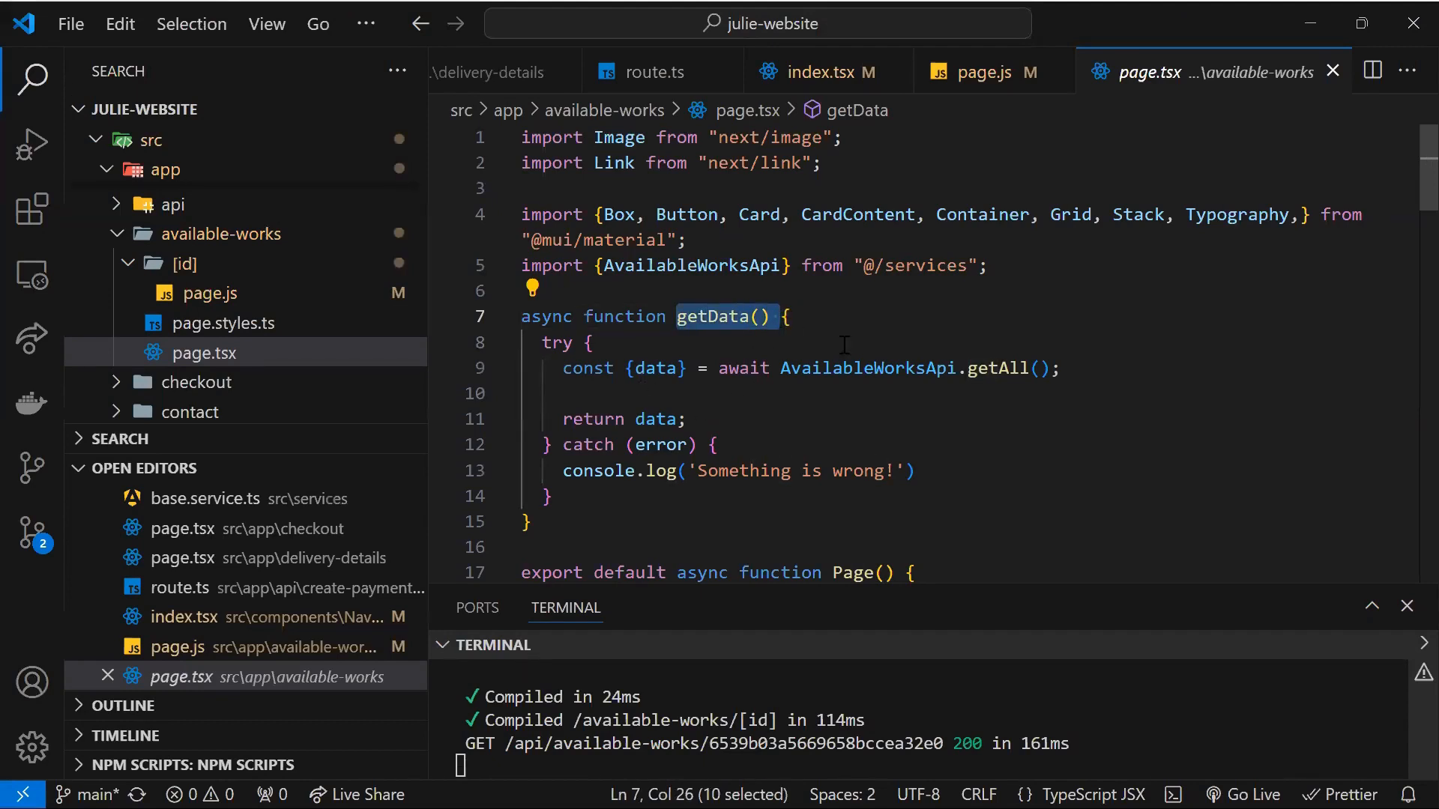